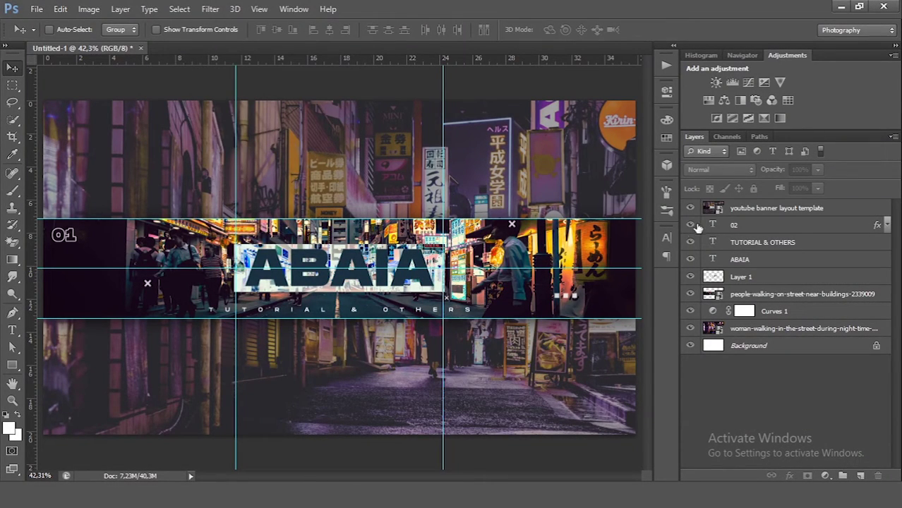
After toggling the template's top layer, create a 2120 × 1192 px, 150 ppi document named 'youtube banner'.
{"action": "left_click", "coordinate": [692, 209]}
{"action": "left_click", "coordinate": [691, 209]}
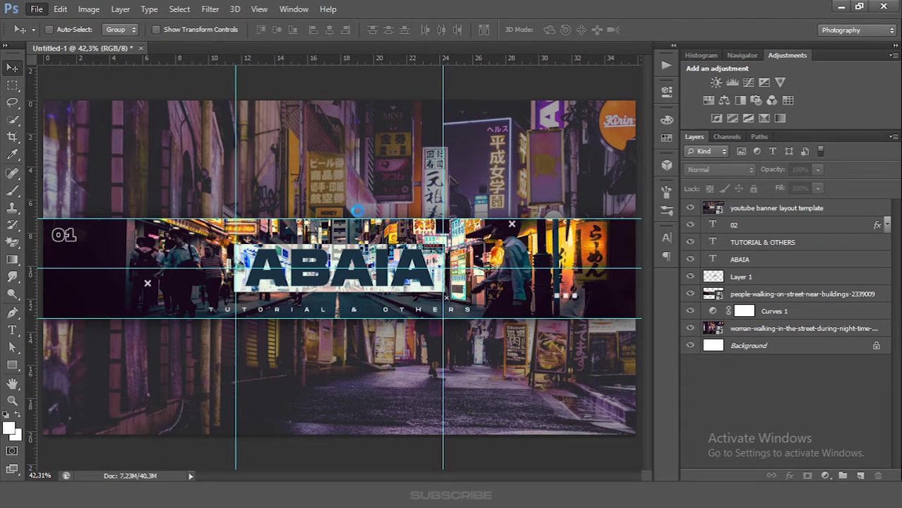
{"action": "key", "text": "ctrl+n"}
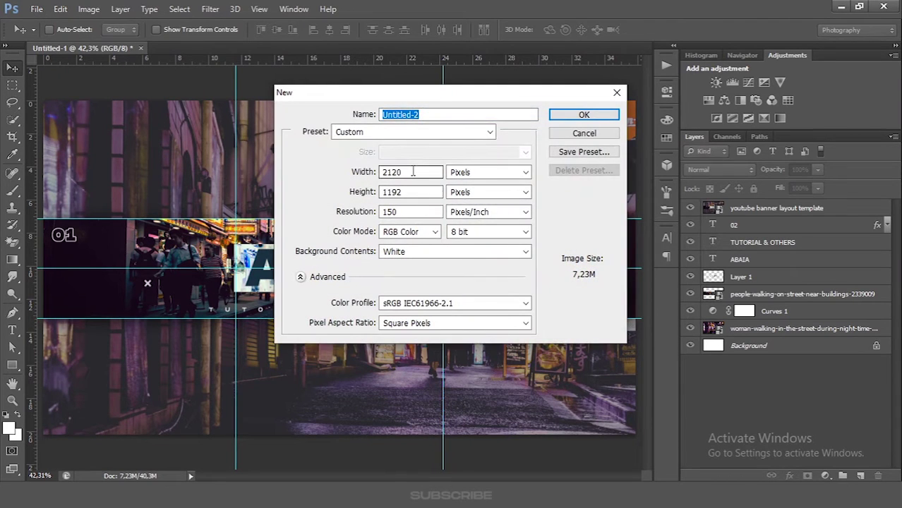
{"action": "double_click", "coordinate": [413, 171]}
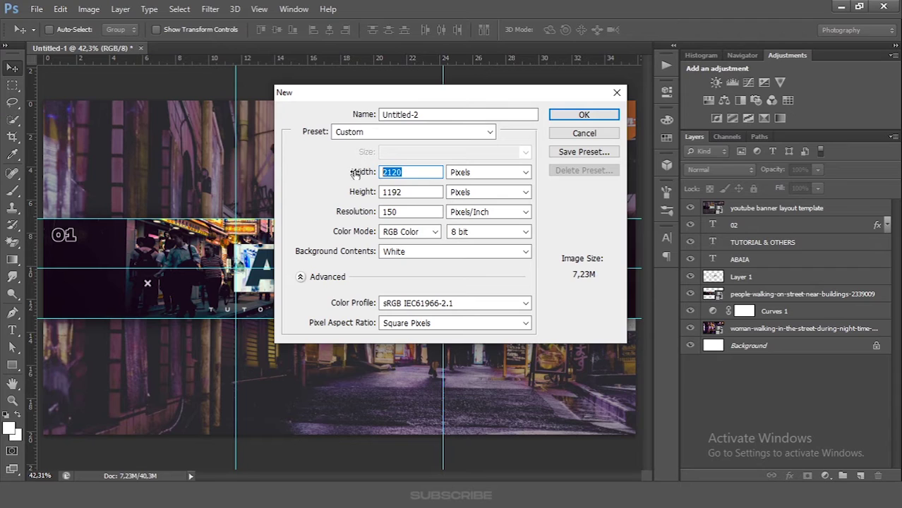
{"action": "double_click", "coordinate": [417, 192]}
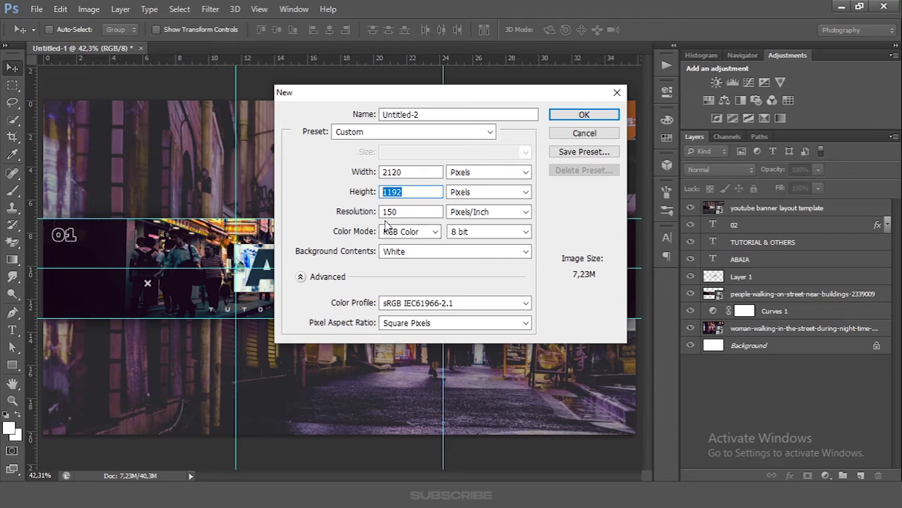
{"action": "double_click", "coordinate": [384, 212]}
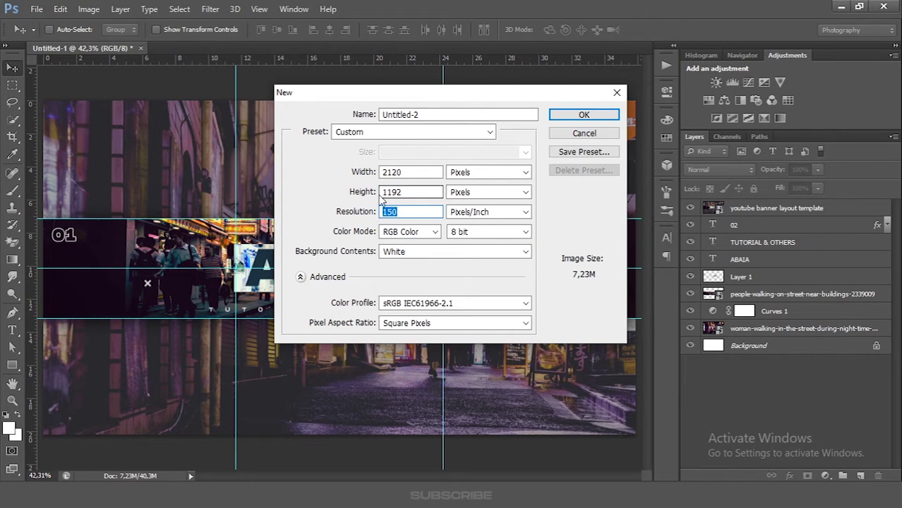
{"action": "left_click", "coordinate": [435, 115]}
{"action": "left_click_drag", "start_coordinate": [436, 116], "coordinate": [375, 104]}
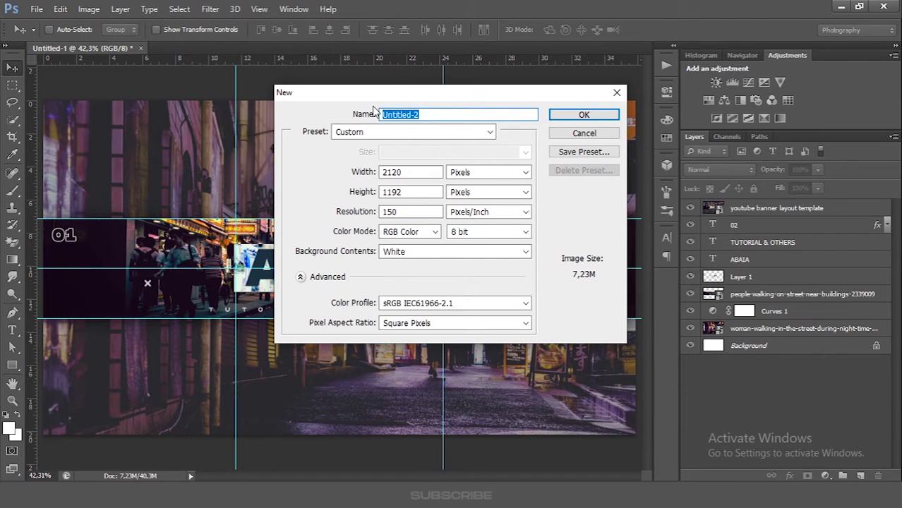
{"action": "type", "text": "youtube banner"}
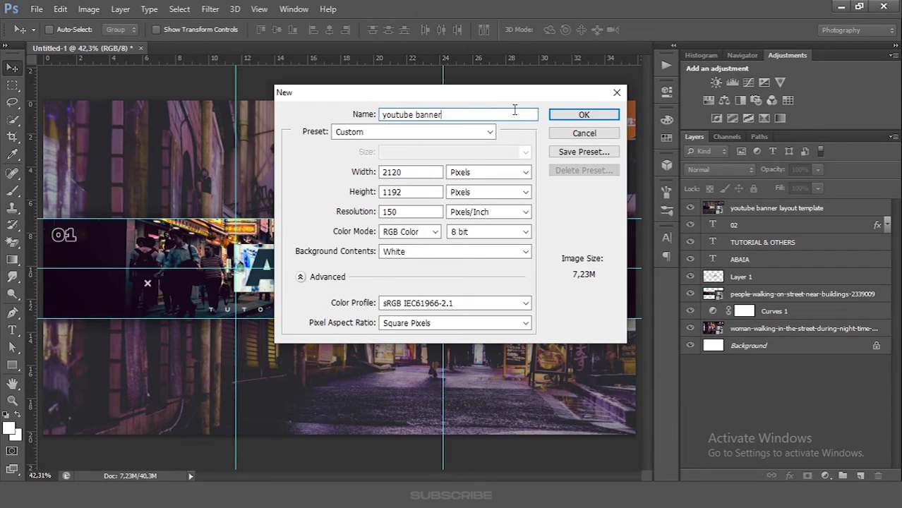
{"action": "left_click", "coordinate": [574, 118]}
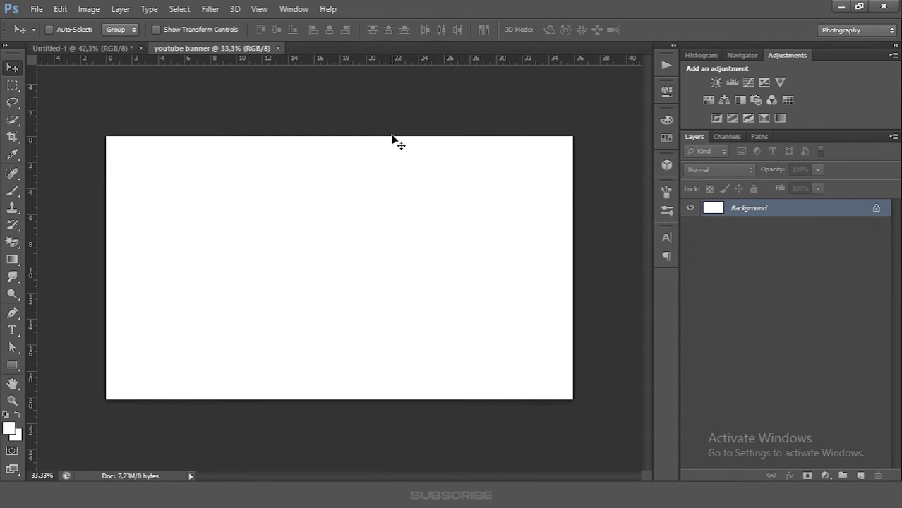
Toggle the rulers and add the first horizontal guide with New Guide.
{"action": "key", "text": "ctrl+r"}
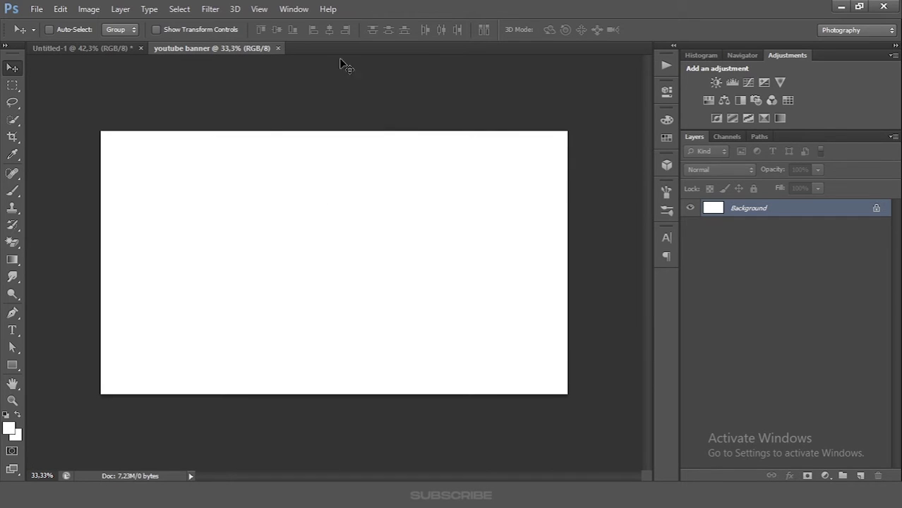
{"action": "key", "text": "ctrl+r"}
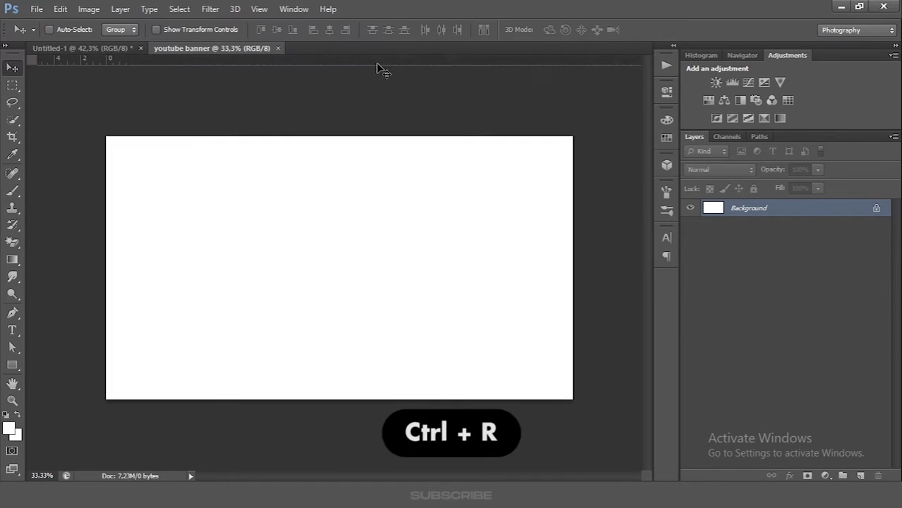
{"action": "left_click", "coordinate": [260, 10]}
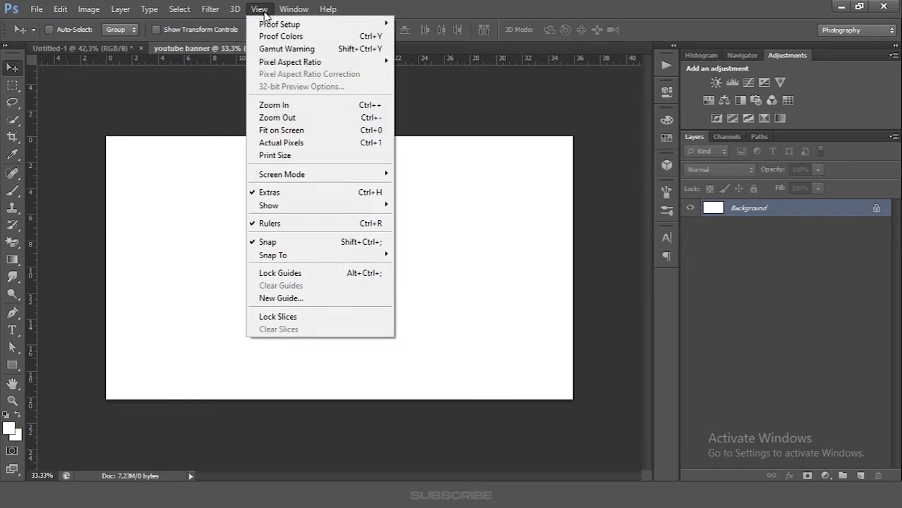
{"action": "left_click", "coordinate": [310, 298]}
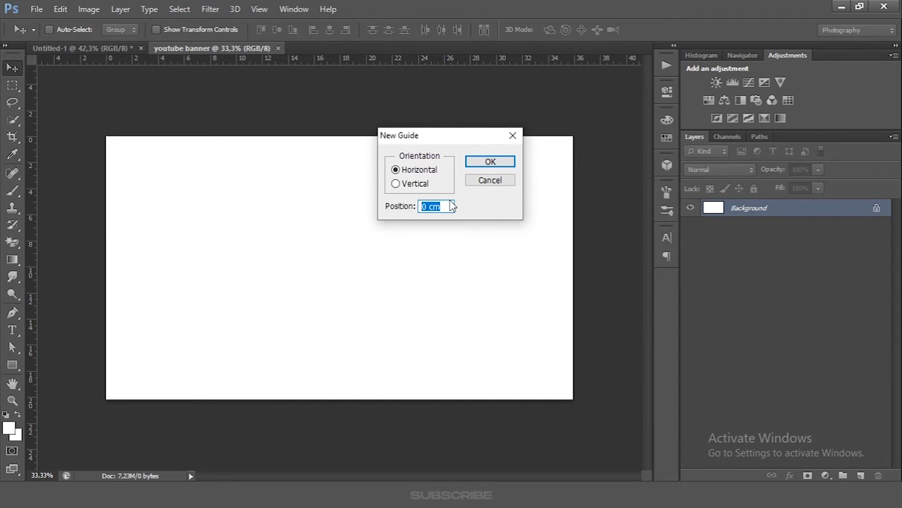
{"action": "type", "text": "7,13"}
{"action": "left_click", "coordinate": [490, 162]}
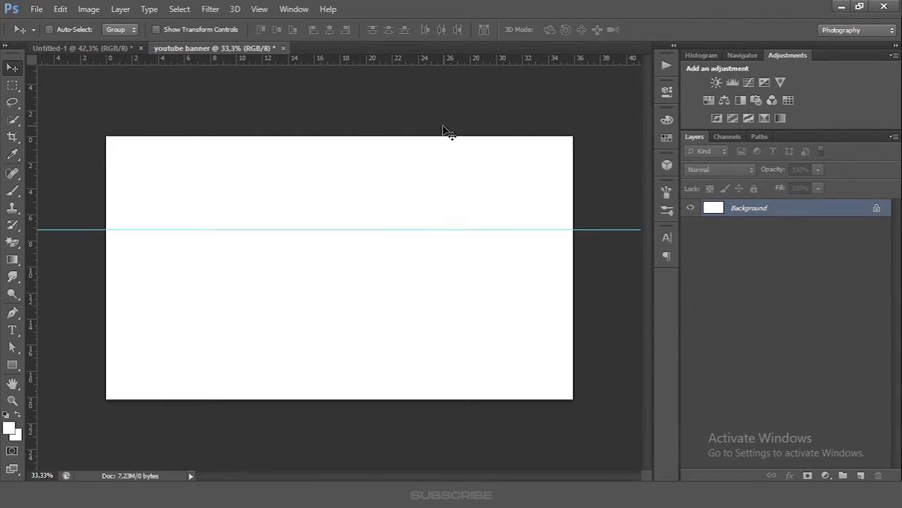
Add a horizontal guide at 13,15 cm and drag a middle guide, then drop in the people-walking street photo.
{"action": "left_click", "coordinate": [260, 9]}
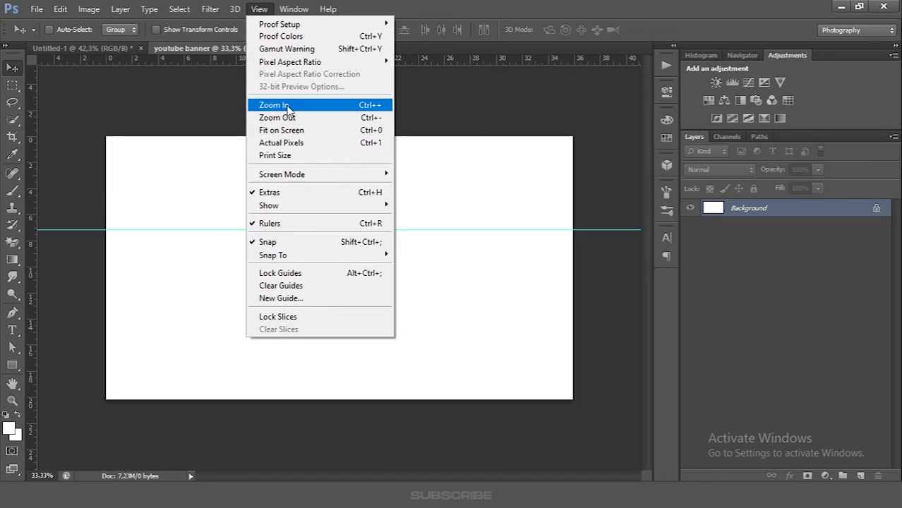
{"action": "left_click", "coordinate": [318, 298]}
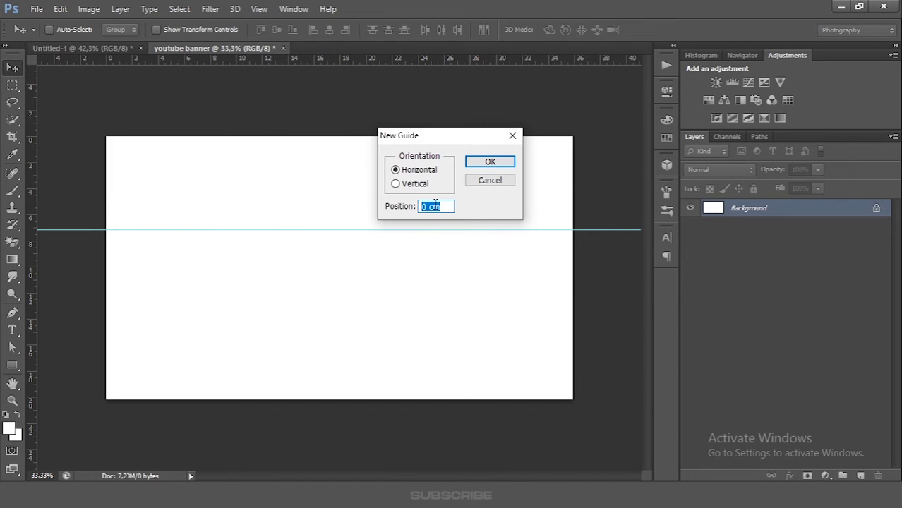
{"action": "type", "text": "13,15"}
{"action": "left_click", "coordinate": [482, 164]}
{"action": "left_click_drag", "start_coordinate": [449, 59], "coordinate": [445, 268]}
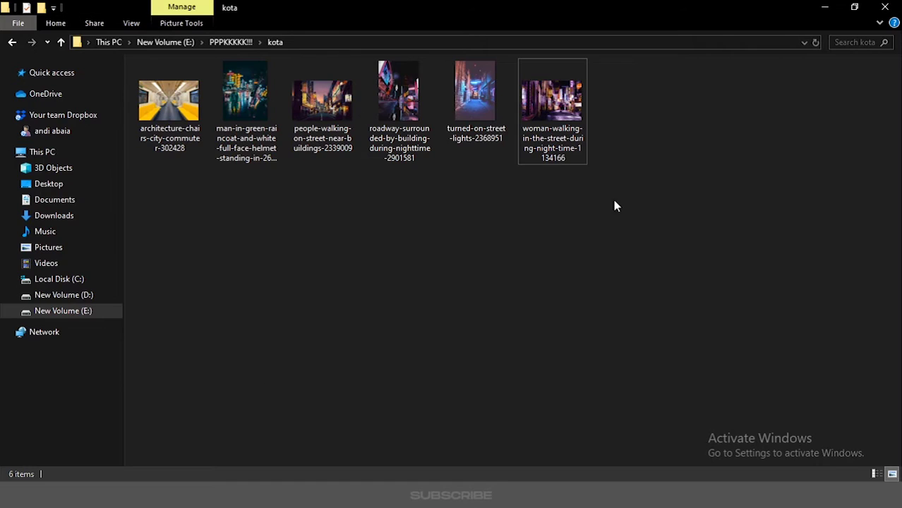
{"action": "mouse_move", "coordinate": [326, 141]}
{"action": "left_mouse_down"}
{"action": "mouse_move", "coordinate": [170, 425]}
{"action": "mouse_move", "coordinate": [346, 264]}
{"action": "left_mouse_up"}
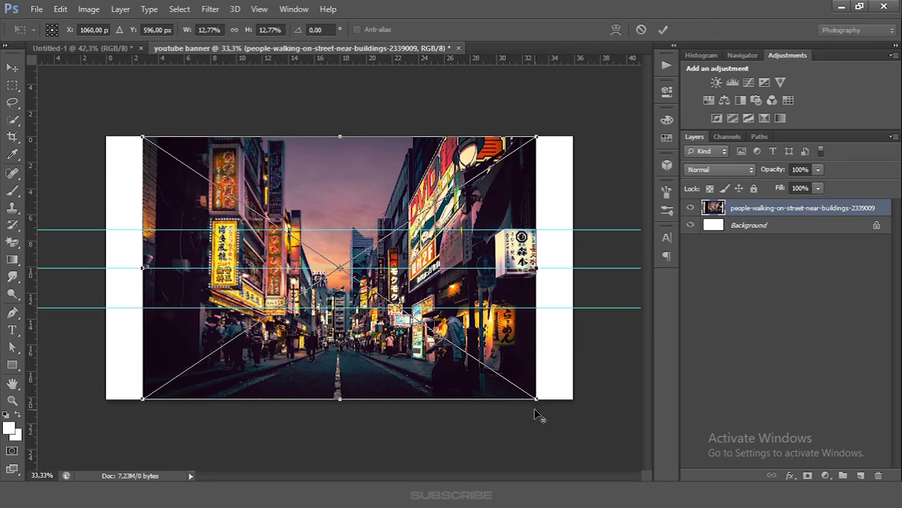
Enlarge the street photo to cover the width and move it higher on the canvas.
{"action": "left_click_drag", "start_coordinate": [553, 422], "coordinate": [566, 441]}
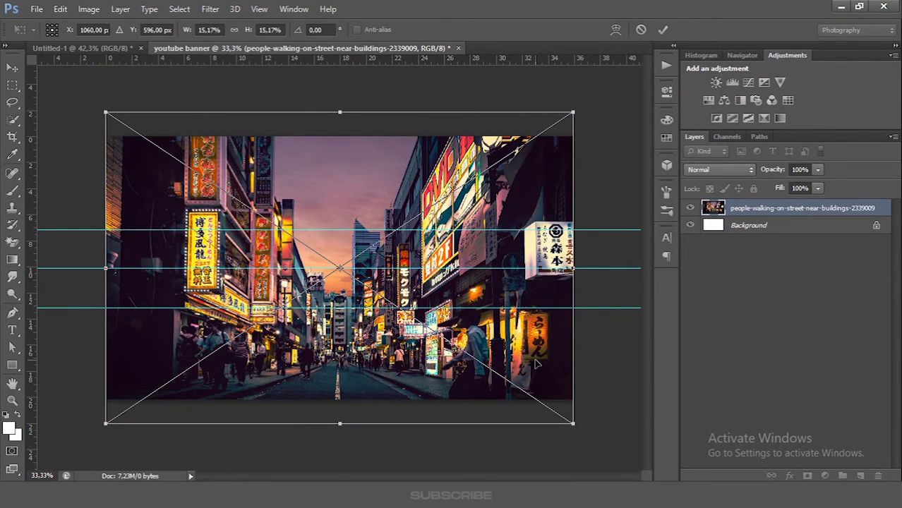
{"action": "left_click_drag", "start_coordinate": [535, 321], "coordinate": [530, 282]}
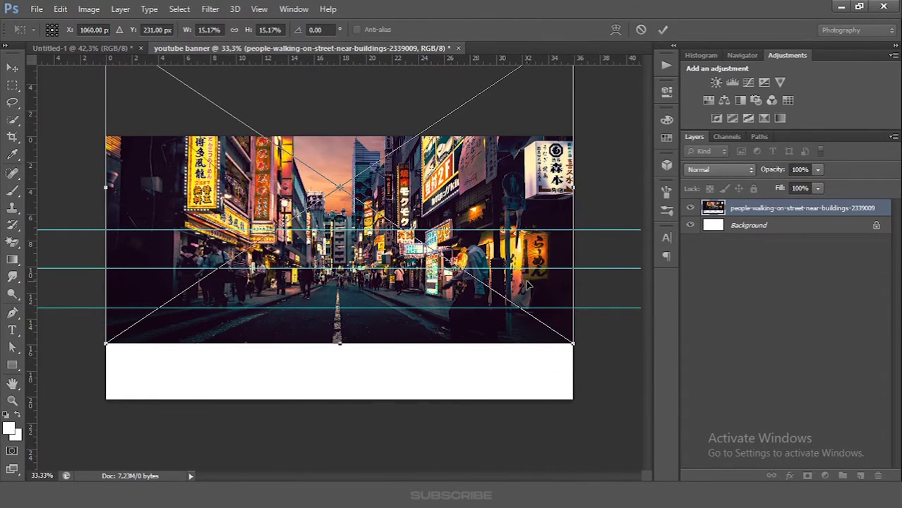
{"action": "left_click", "coordinate": [664, 29]}
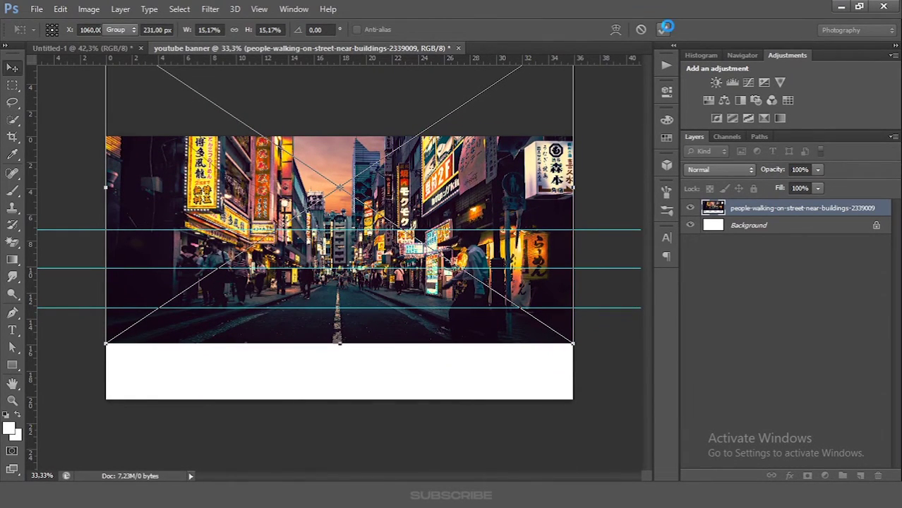
{"action": "left_click", "coordinate": [732, 276]}
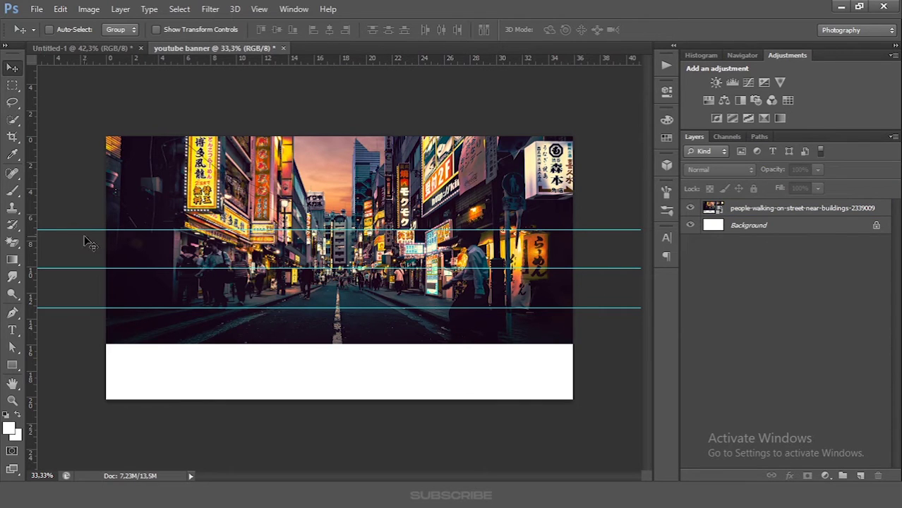
Mask the street photo to the strip between the top and bottom guides.
{"action": "left_click", "coordinate": [19, 88]}
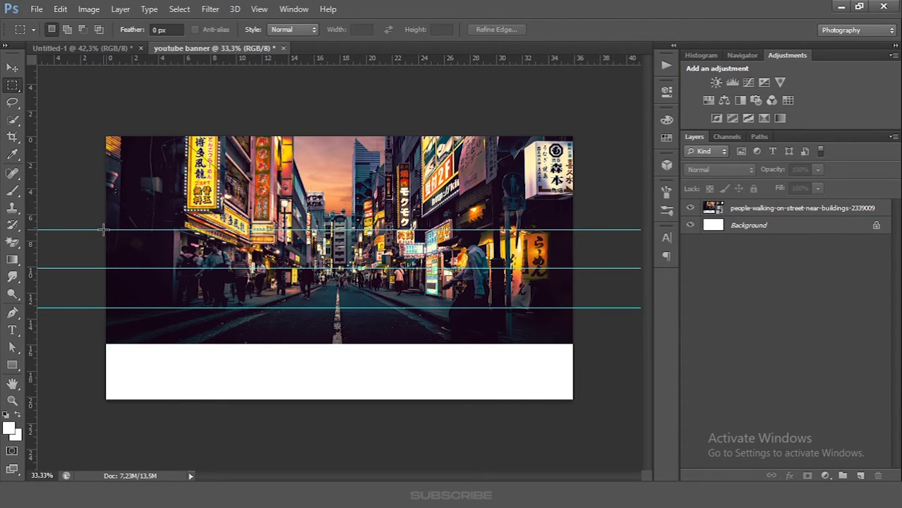
{"action": "left_click_drag", "start_coordinate": [106, 229], "coordinate": [201, 268]}
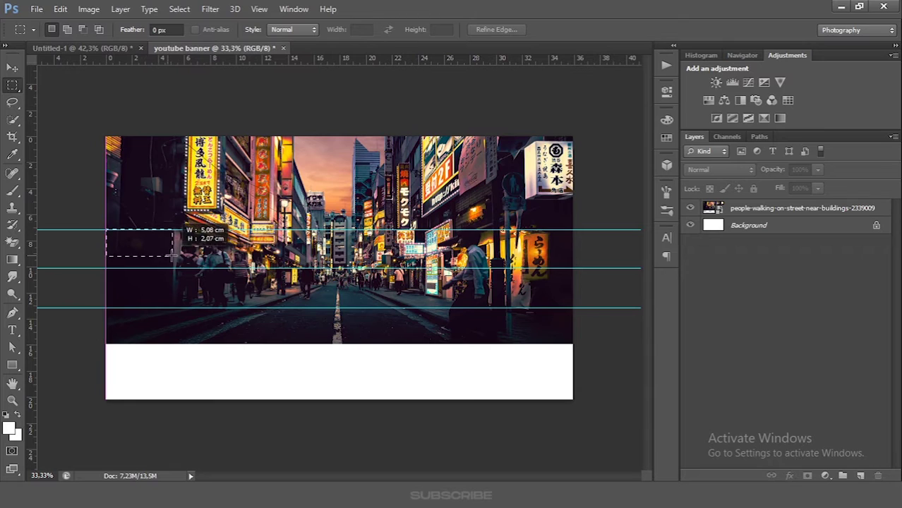
{"action": "left_click", "coordinate": [103, 239]}
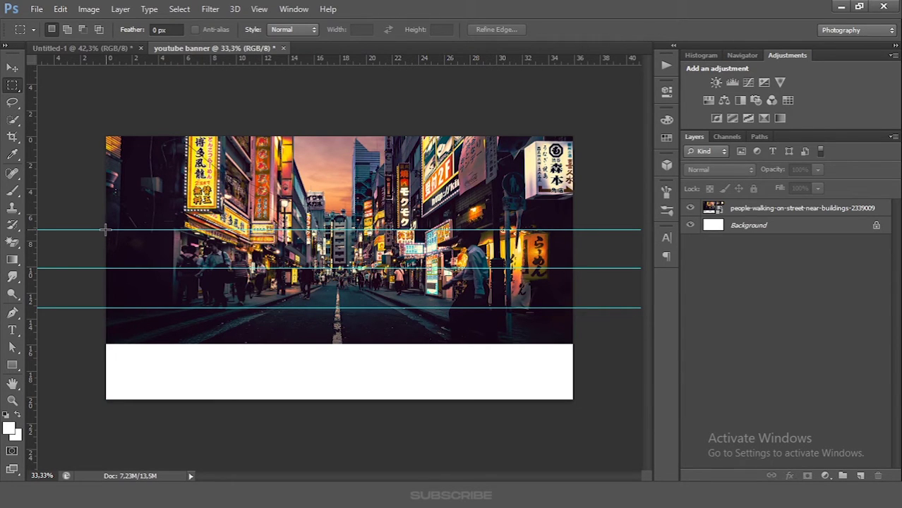
{"action": "left_click_drag", "start_coordinate": [106, 229], "coordinate": [573, 308]}
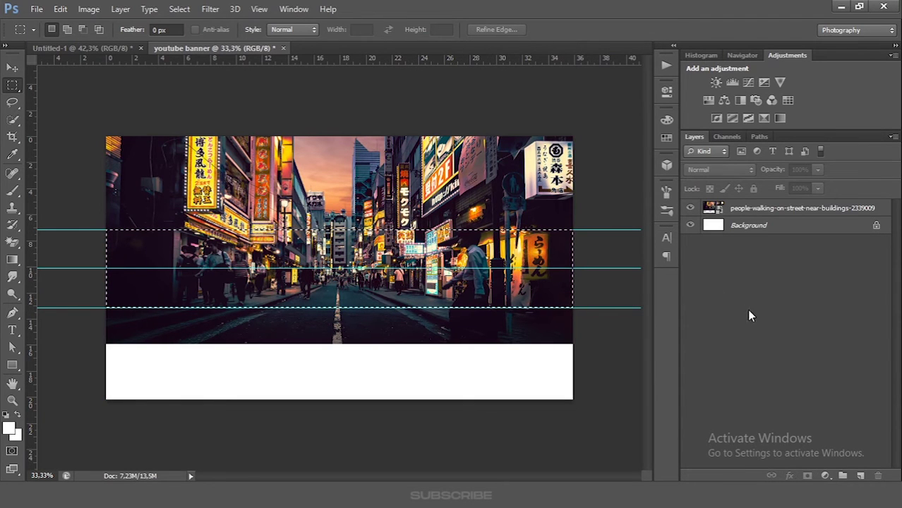
{"action": "left_click", "coordinate": [764, 211]}
{"action": "left_click", "coordinate": [805, 476]}
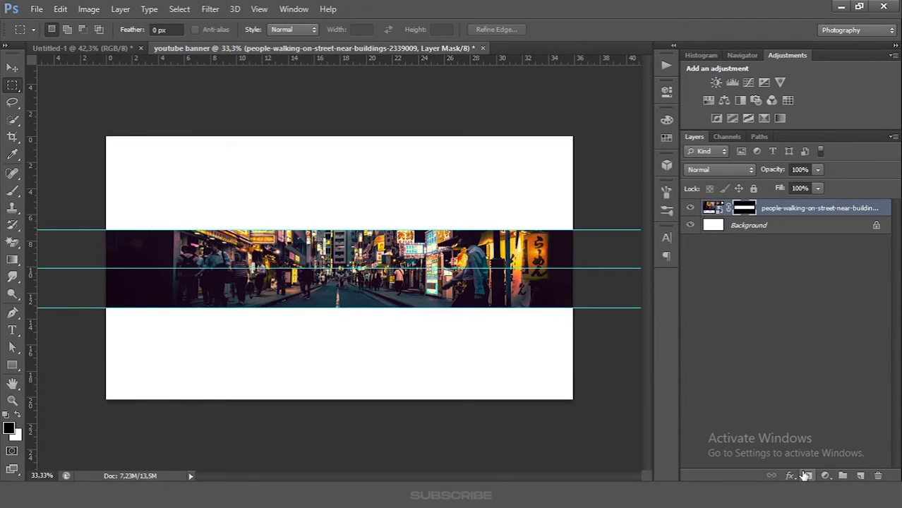
Convert the masked photo to a smart object and bring in the woman-walking night photo.
{"action": "right_click", "coordinate": [864, 212]}
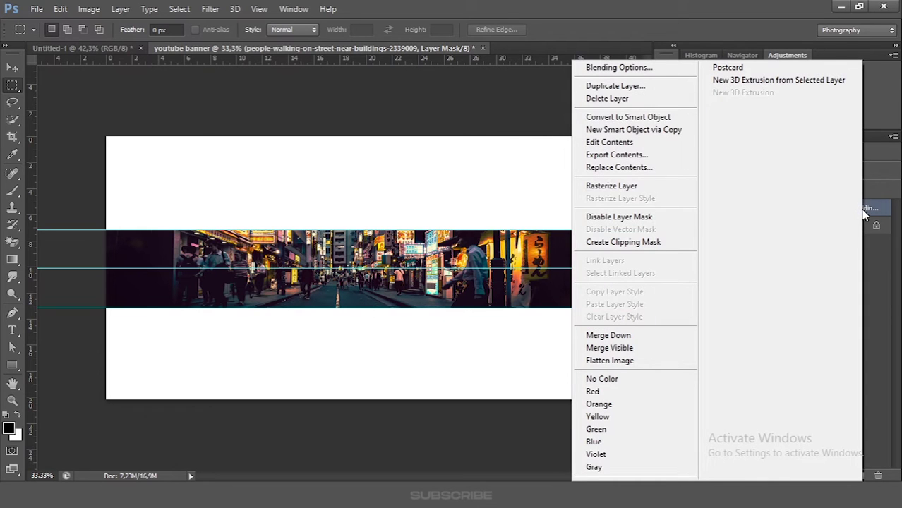
{"action": "left_click", "coordinate": [668, 118]}
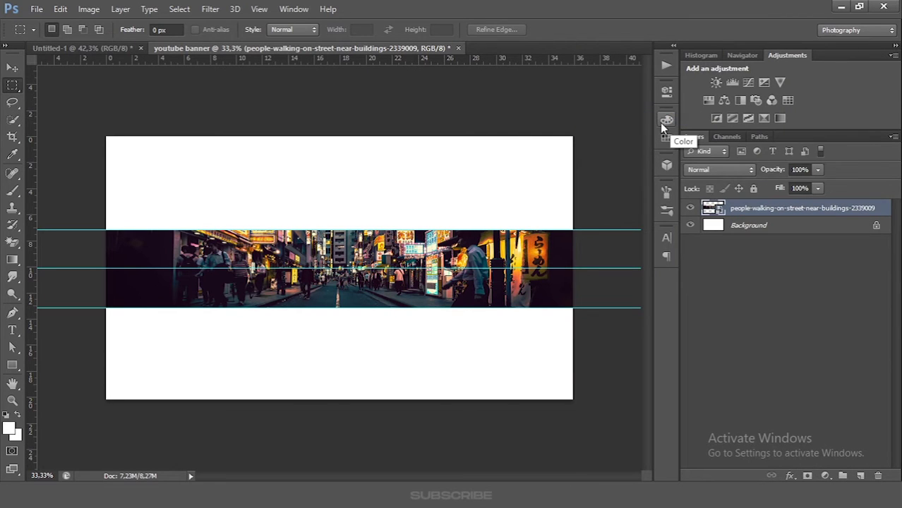
{"action": "left_click", "coordinate": [12, 67]}
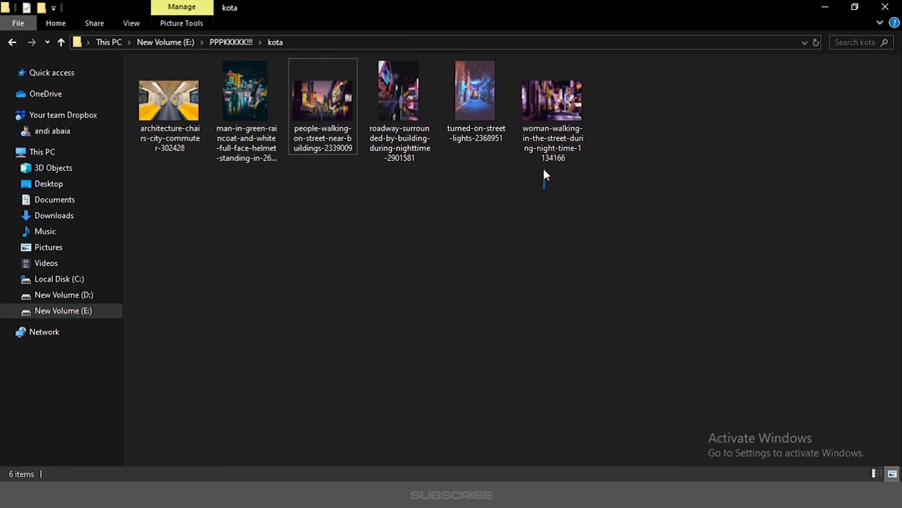
{"action": "mouse_move", "coordinate": [553, 152]}
{"action": "left_mouse_down"}
{"action": "mouse_move", "coordinate": [137, 478]}
{"action": "mouse_move", "coordinate": [351, 328]}
{"action": "left_mouse_up"}
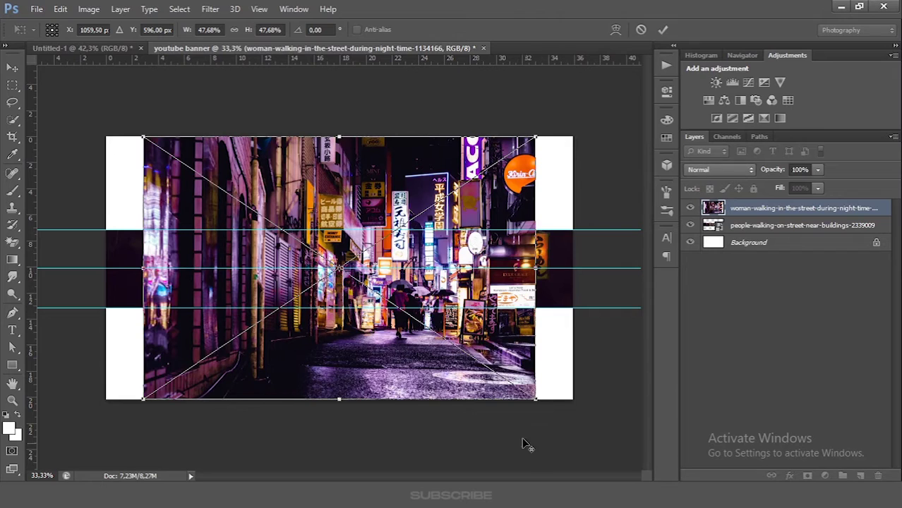
Enlarge the woman-walking night photo to fill the canvas and place it beneath the people-walking strip.
{"action": "left_click_drag", "start_coordinate": [557, 422], "coordinate": [576, 426]}
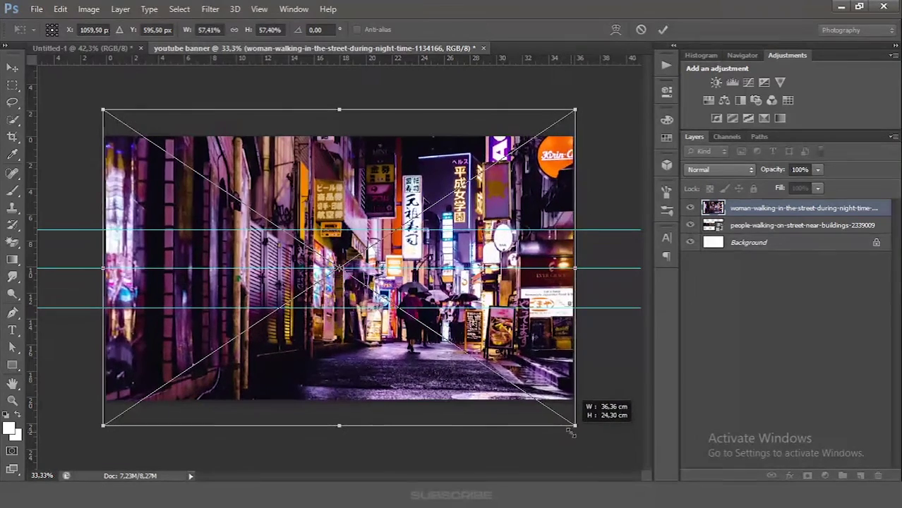
{"action": "left_click", "coordinate": [663, 30]}
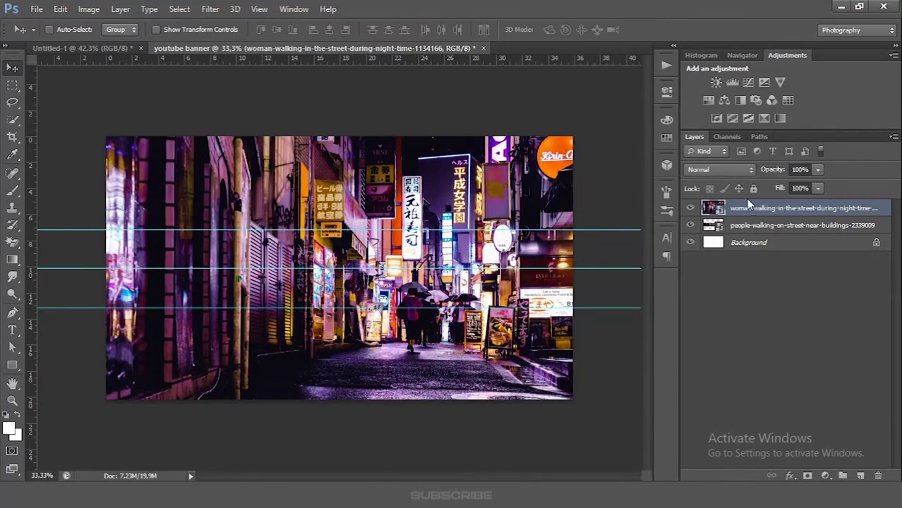
{"action": "left_click_drag", "start_coordinate": [751, 228], "coordinate": [748, 237]}
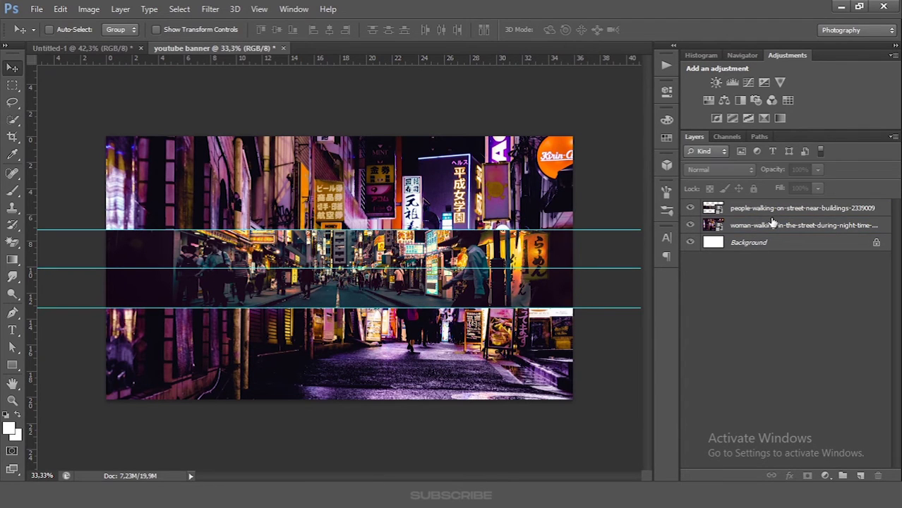
{"action": "left_click", "coordinate": [827, 477]}
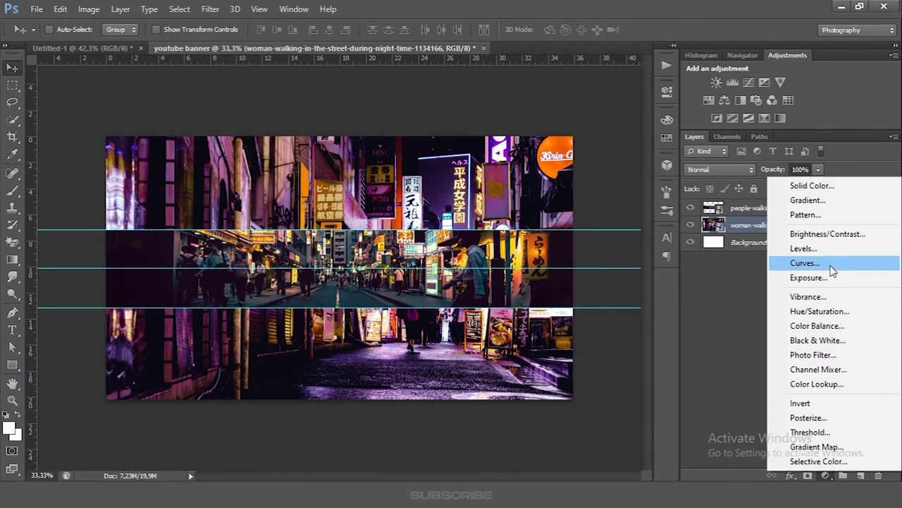
Add a Curves layer pulling highlights down to 170 and lifting blacks to about 42.
{"action": "left_click", "coordinate": [812, 261]}
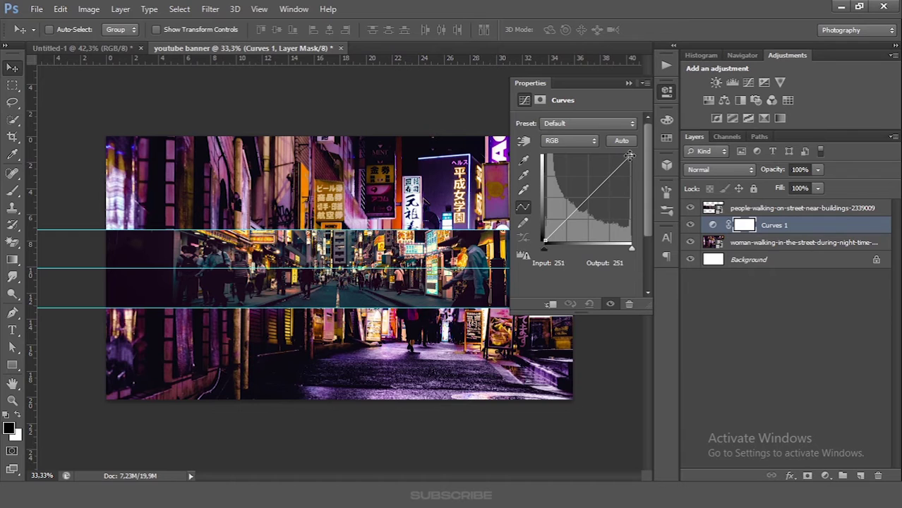
{"action": "left_click_drag", "start_coordinate": [629, 155], "coordinate": [634, 185]}
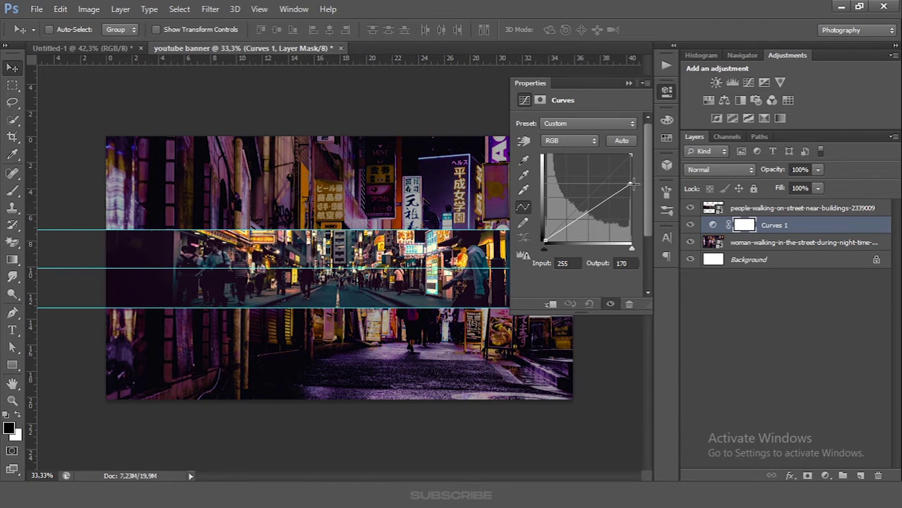
{"action": "left_click_drag", "start_coordinate": [544, 245], "coordinate": [546, 227]}
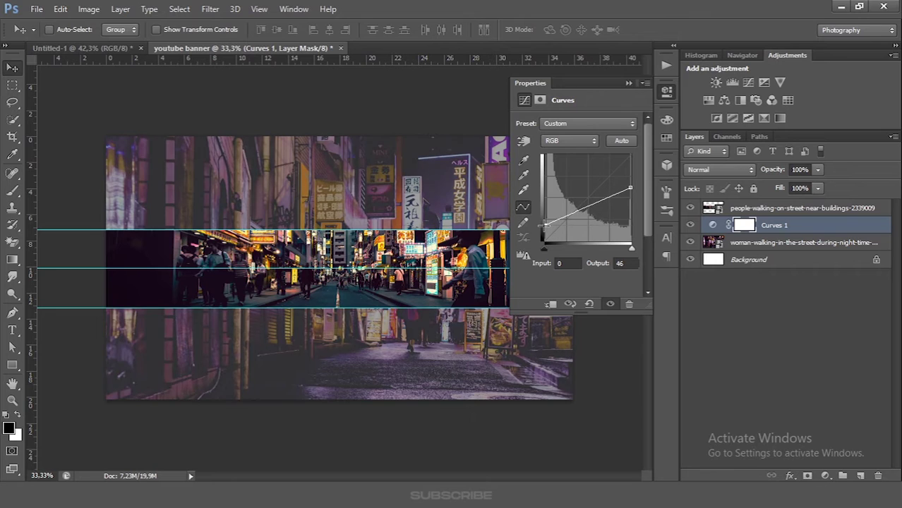
Clip Curves 1 to the woman-walking night photo, then select the people-walking strip layer.
{"action": "left_click", "coordinate": [628, 83]}
{"action": "right_click", "coordinate": [779, 232]}
{"action": "left_click", "coordinate": [586, 212]}
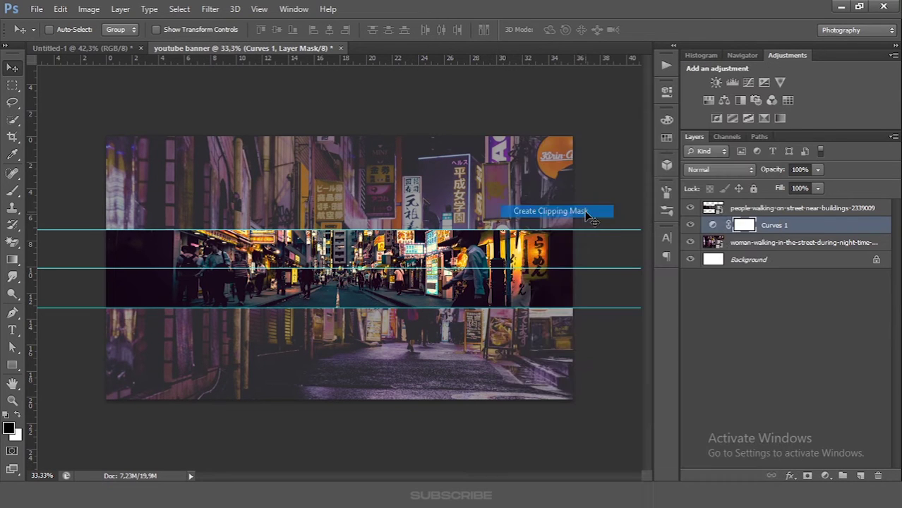
{"action": "left_click", "coordinate": [710, 206]}
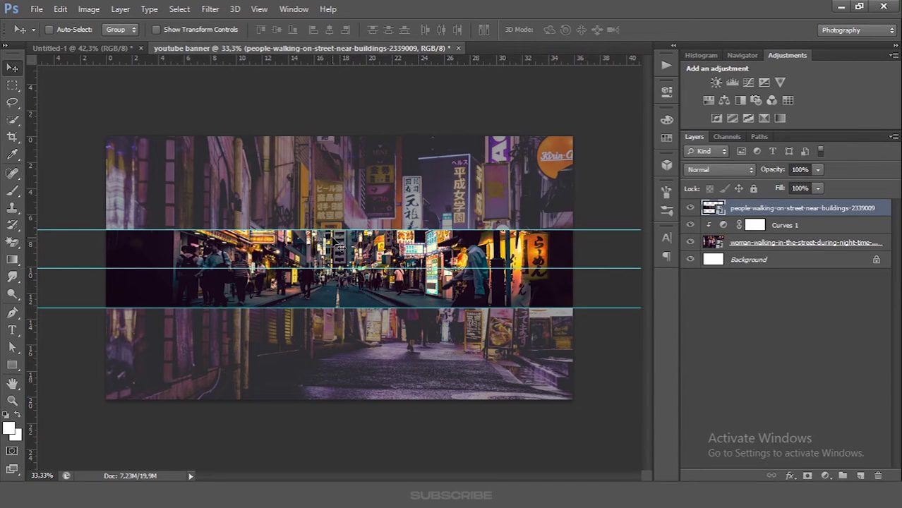
{"action": "scroll", "coordinate": [337, 244], "scroll_direction": "up", "scroll_amount": 2}
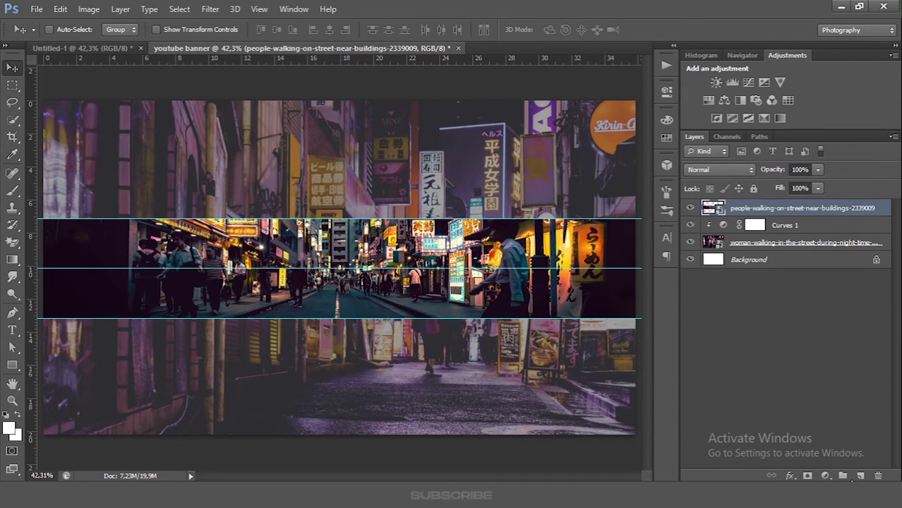
Add a white (ffffff) 'ABAIA' title in Monument Extended Ultrabold, 87 pt, on a new layer.
{"action": "left_click", "coordinate": [860, 476]}
{"action": "left_click", "coordinate": [12, 330]}
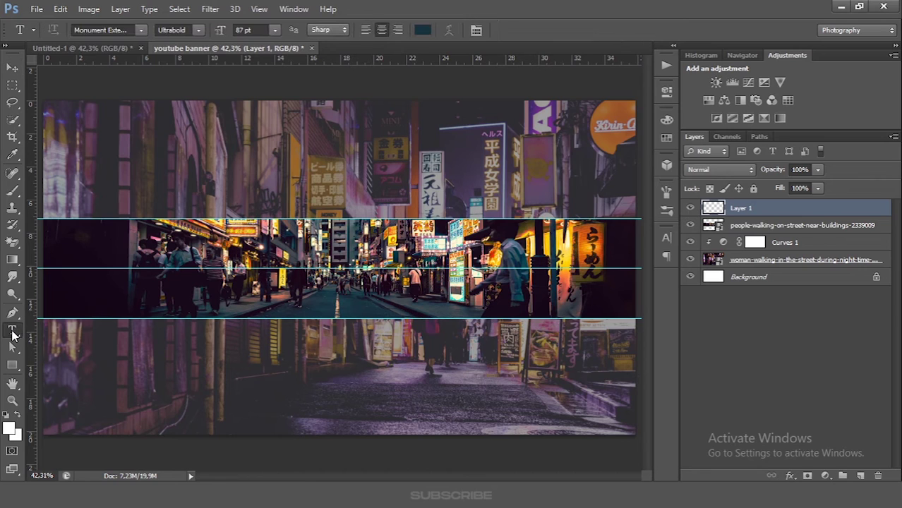
{"action": "left_click", "coordinate": [122, 29]}
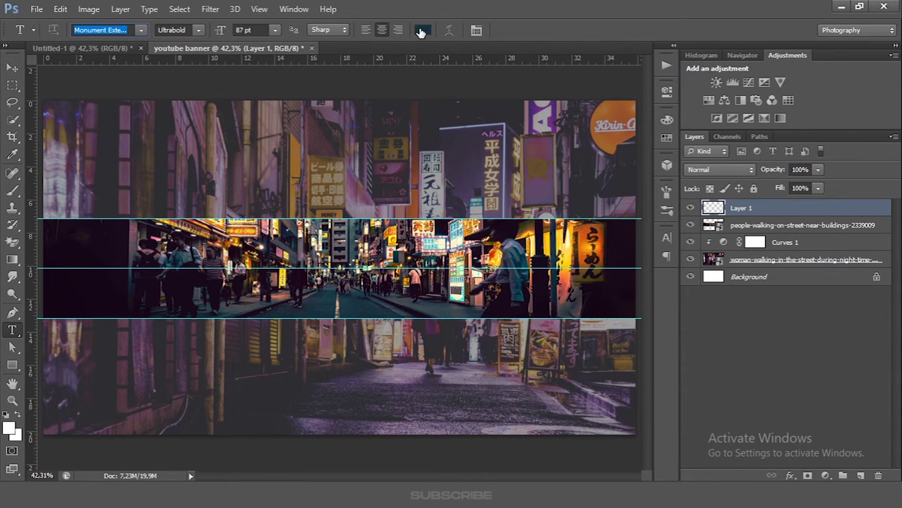
{"action": "left_click", "coordinate": [424, 39]}
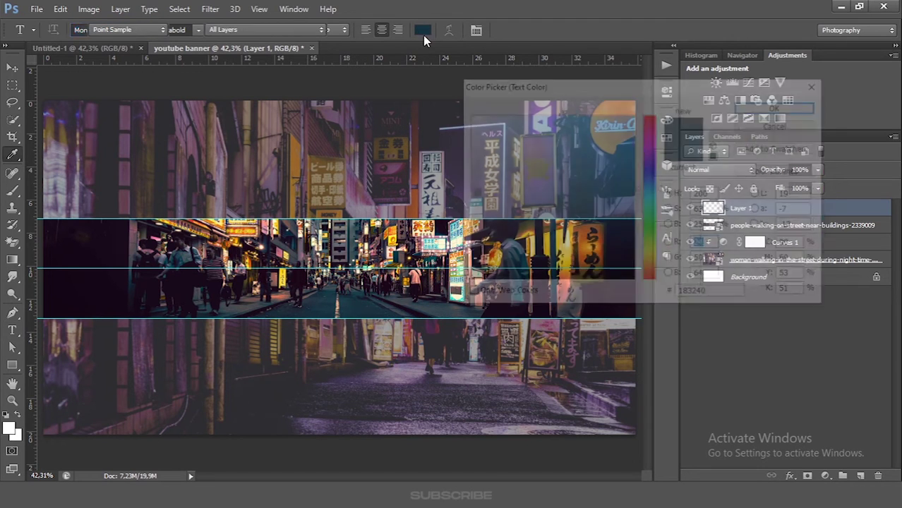
{"action": "type", "text": "ffffff"}
{"action": "left_click", "coordinate": [759, 106]}
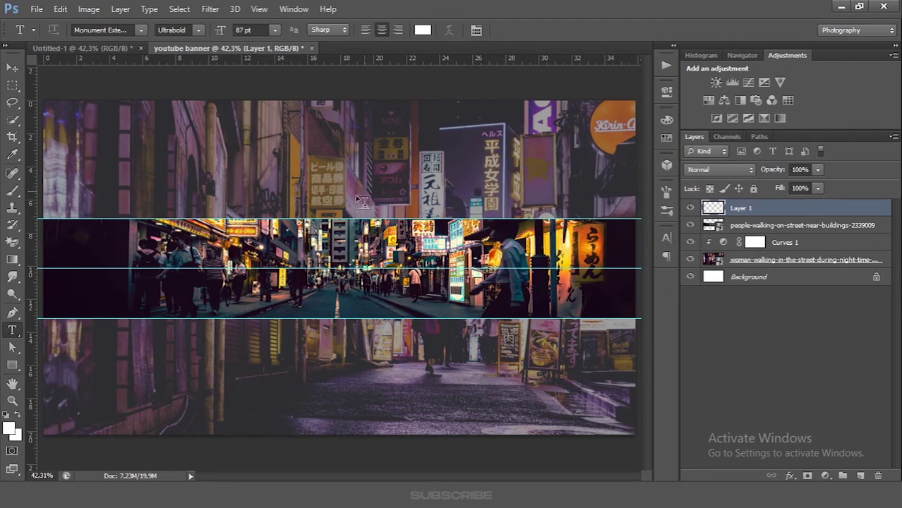
{"action": "left_click", "coordinate": [221, 254]}
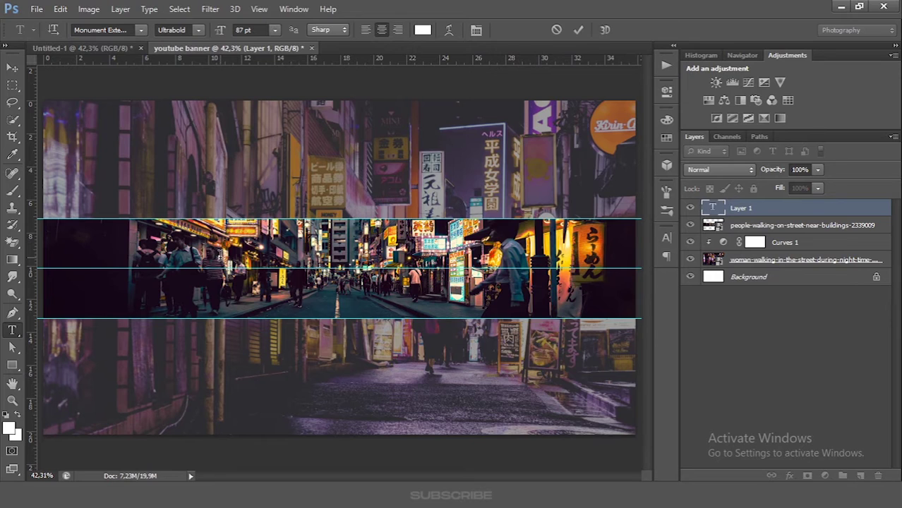
{"action": "type", "text": "AB"}
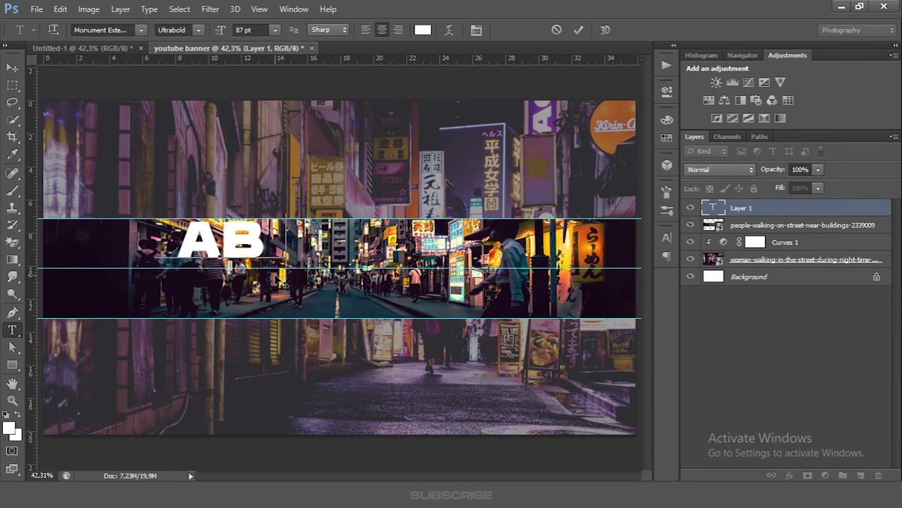
{"action": "type", "text": "AIA"}
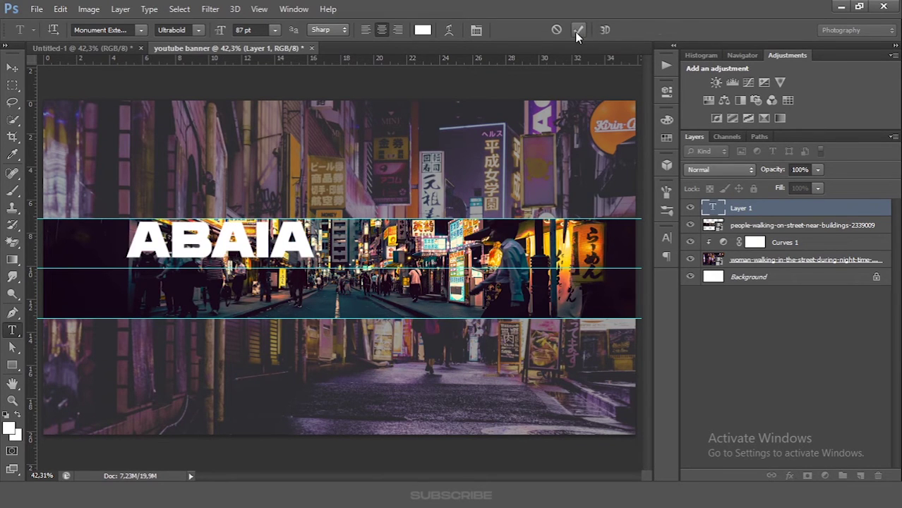
{"action": "left_click", "coordinate": [576, 31]}
Align the ABAIA title to the horizontal and vertical centres of a Select All selection, then deselect.
{"action": "left_click", "coordinate": [171, 9]}
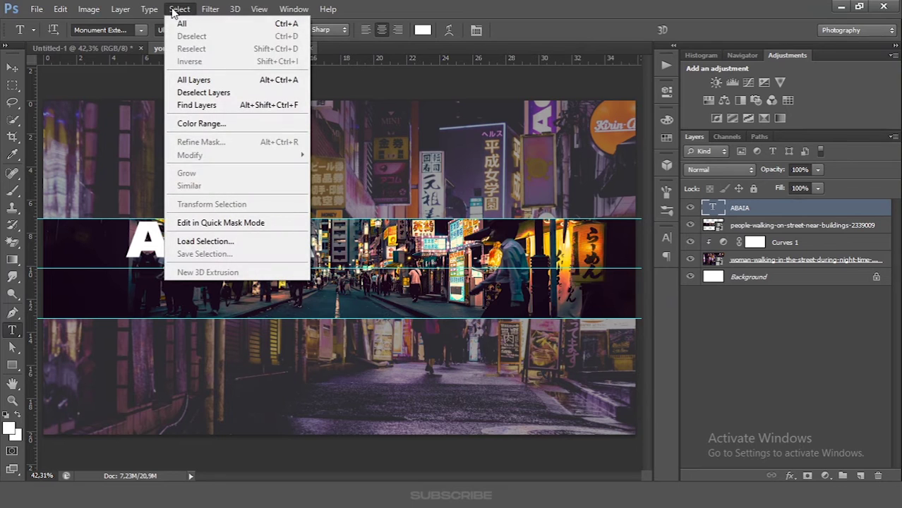
{"action": "left_click", "coordinate": [177, 22]}
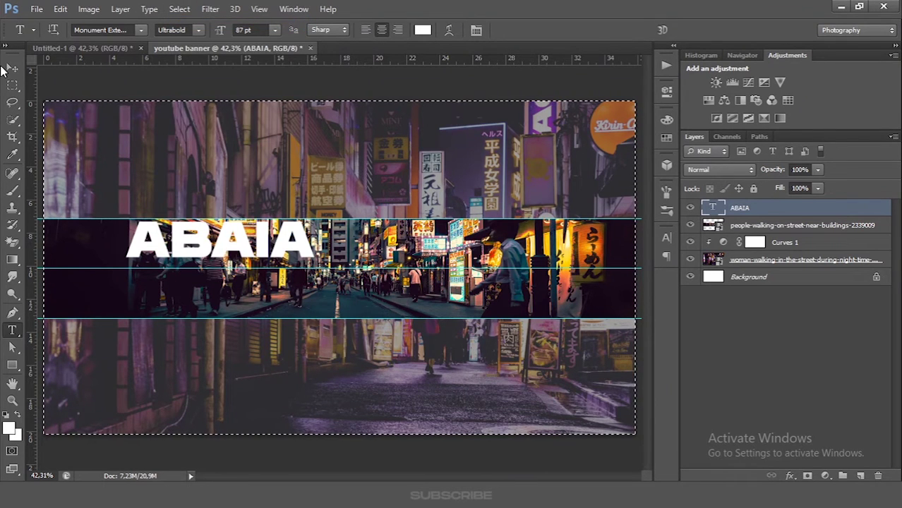
{"action": "key", "text": "v"}
{"action": "left_click", "coordinate": [329, 30]}
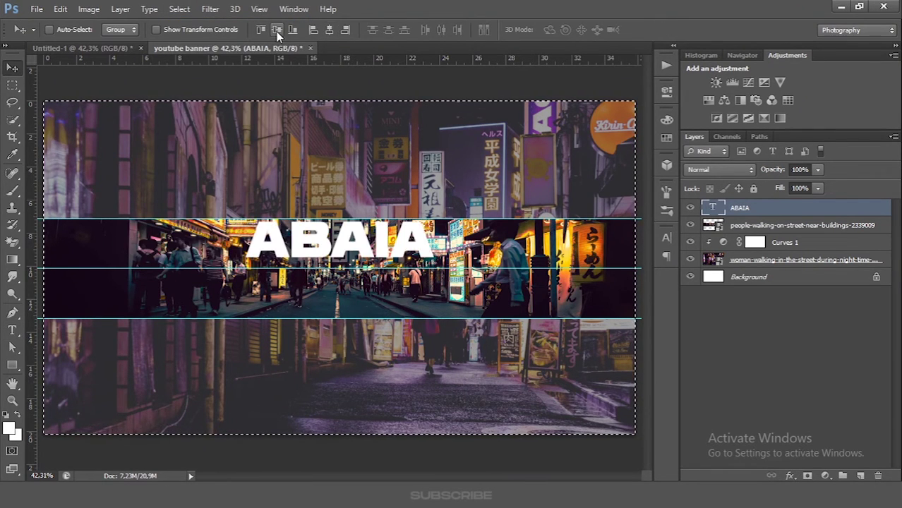
{"action": "left_click", "coordinate": [276, 30]}
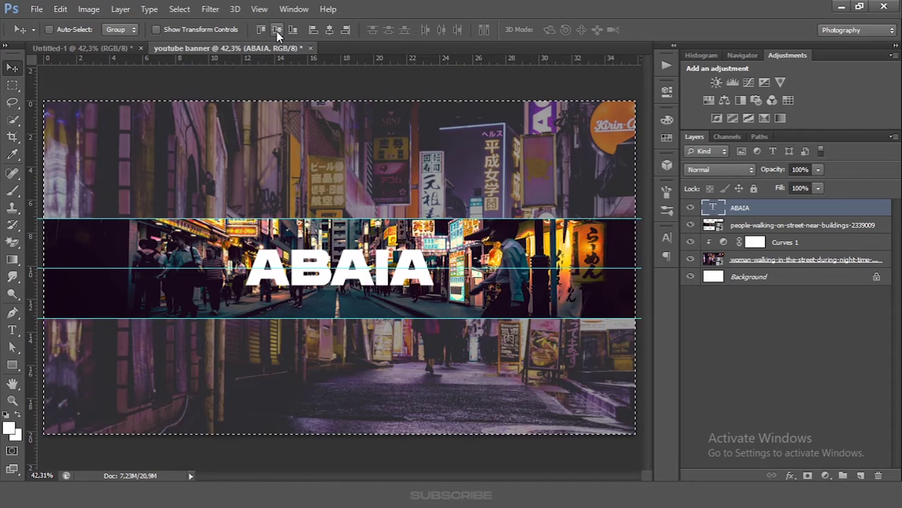
{"action": "left_click", "coordinate": [179, 9]}
{"action": "left_click", "coordinate": [188, 35]}
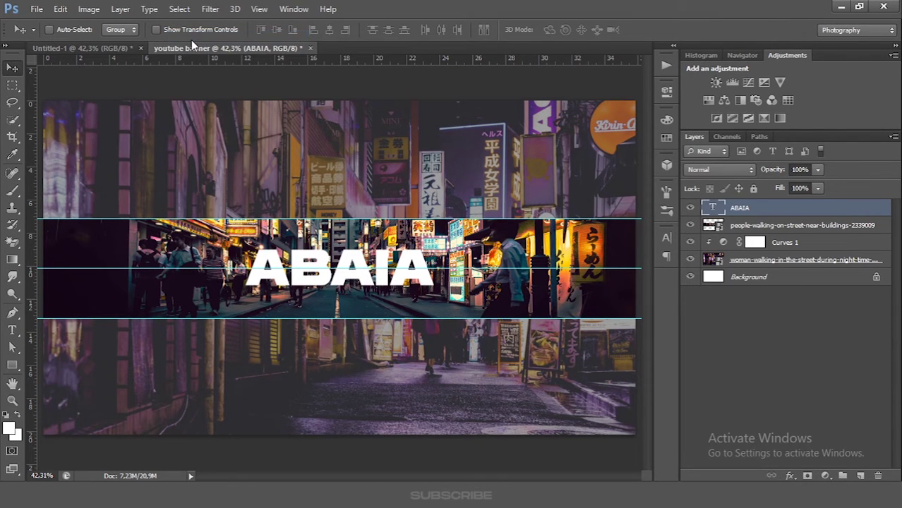
{"action": "double_click", "coordinate": [713, 208]}
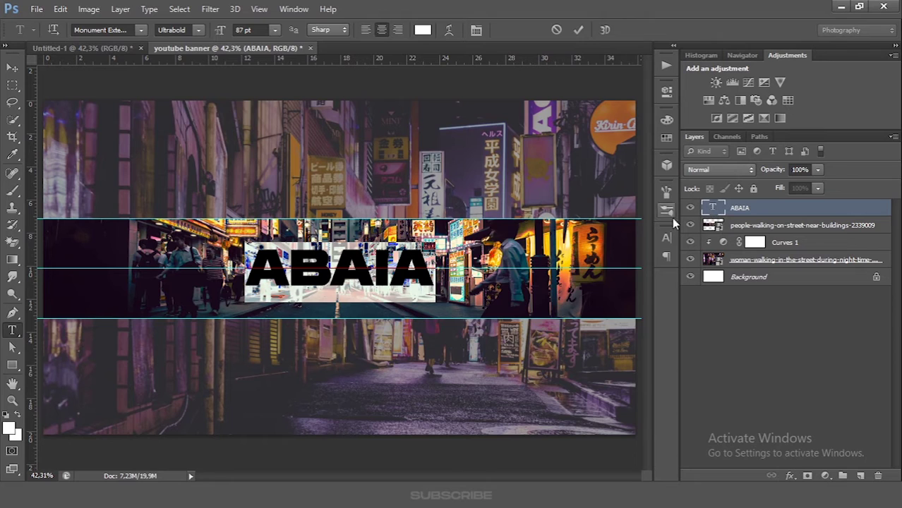
{"action": "left_click", "coordinate": [666, 237]}
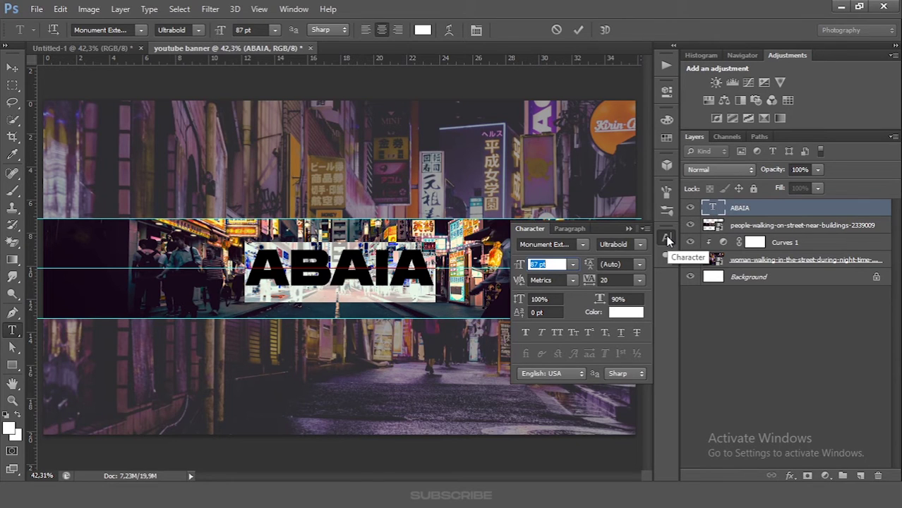
{"action": "left_click", "coordinate": [595, 280]}
{"action": "left_click", "coordinate": [529, 266]}
{"action": "left_click", "coordinate": [634, 244]}
{"action": "left_click", "coordinate": [637, 266]}
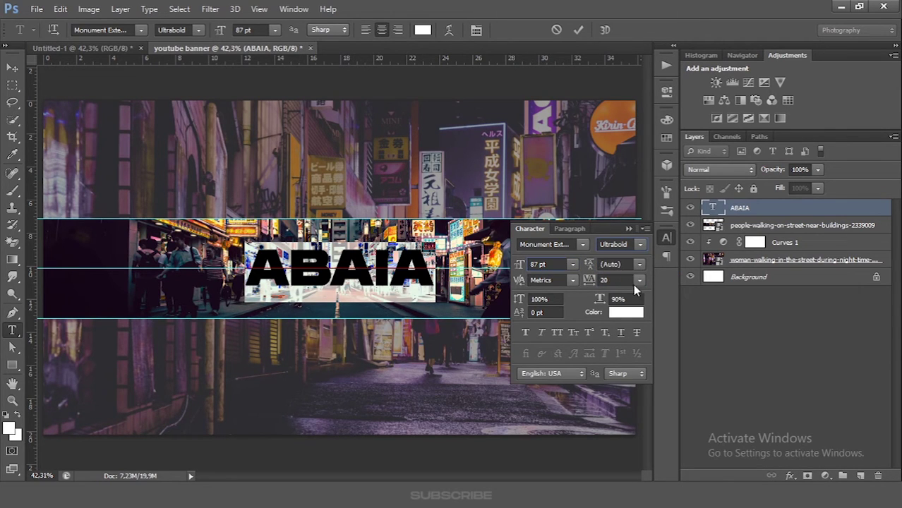
{"action": "left_click", "coordinate": [614, 280]}
{"action": "left_click", "coordinate": [576, 34]}
{"action": "key", "text": "v"}
{"action": "left_click", "coordinate": [634, 237]}
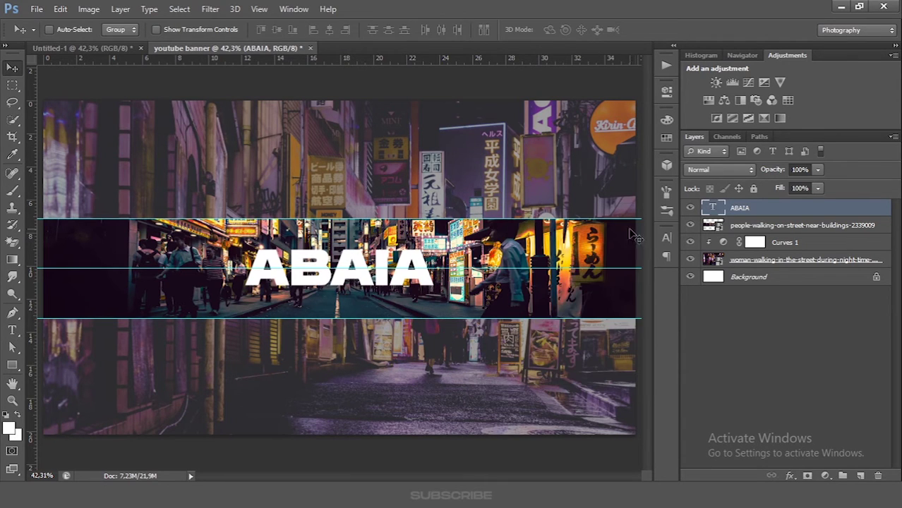
{"action": "left_click", "coordinate": [701, 299]}
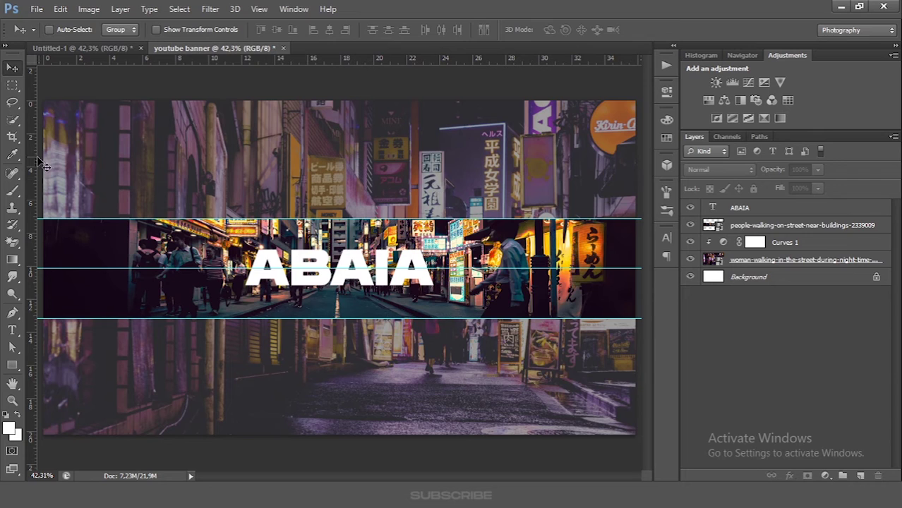
Add vertical guides at 11,29 and 23,57 cm, then remove them and dismiss the warning.
{"action": "left_click_drag", "start_coordinate": [32, 161], "coordinate": [230, 212]}
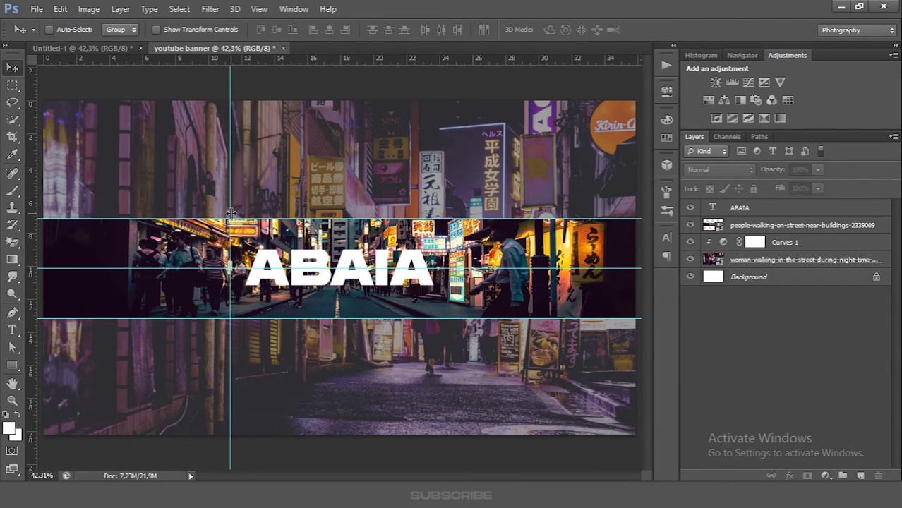
{"action": "left_click_drag", "start_coordinate": [32, 212], "coordinate": [432, 216]}
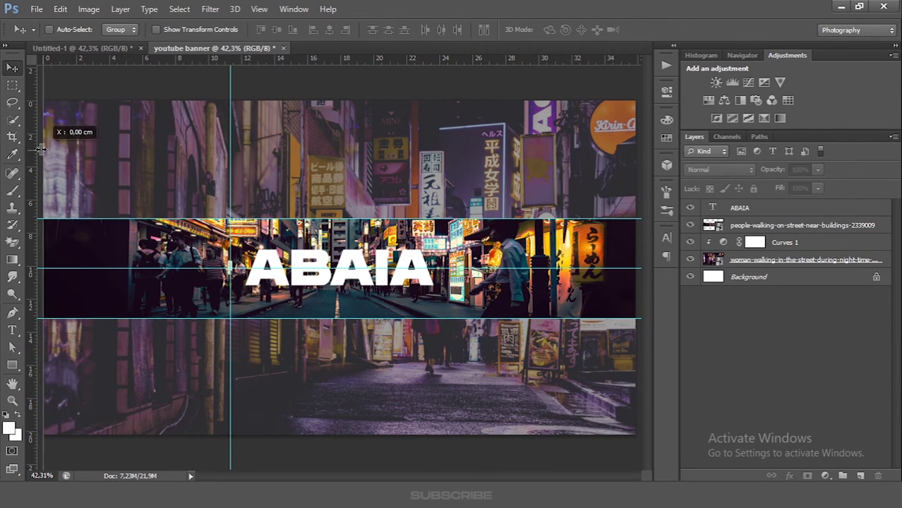
{"action": "left_click_drag", "start_coordinate": [232, 194], "coordinate": [31, 150]}
{"action": "left_click", "coordinate": [233, 190]}
{"action": "left_click", "coordinate": [411, 192]}
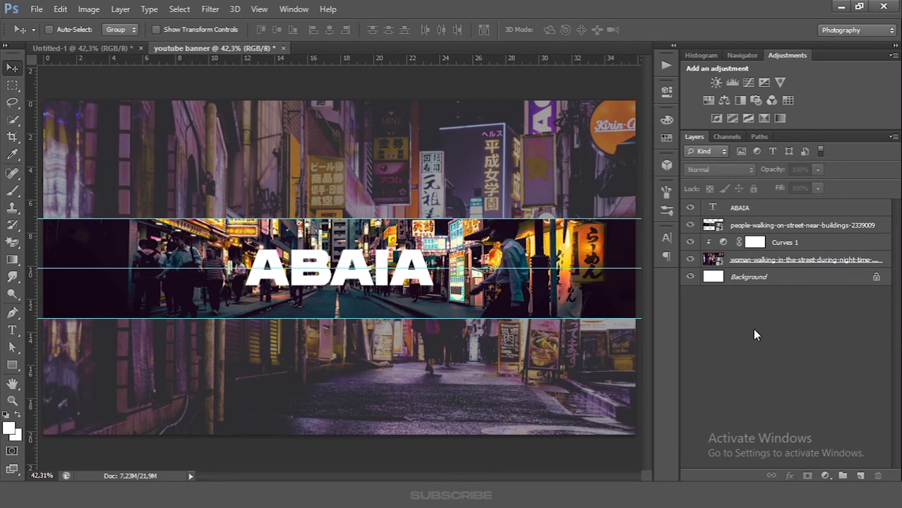
{"action": "left_click", "coordinate": [12, 365]}
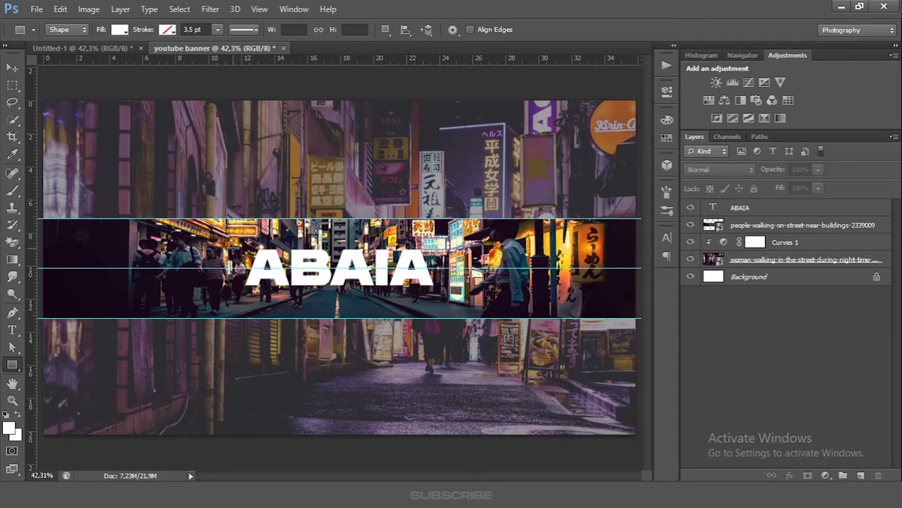
Draw a rectangle, move it below the ABAIA layer, and centre it on the canvas.
{"action": "left_click_drag", "start_coordinate": [234, 246], "coordinate": [449, 294]}
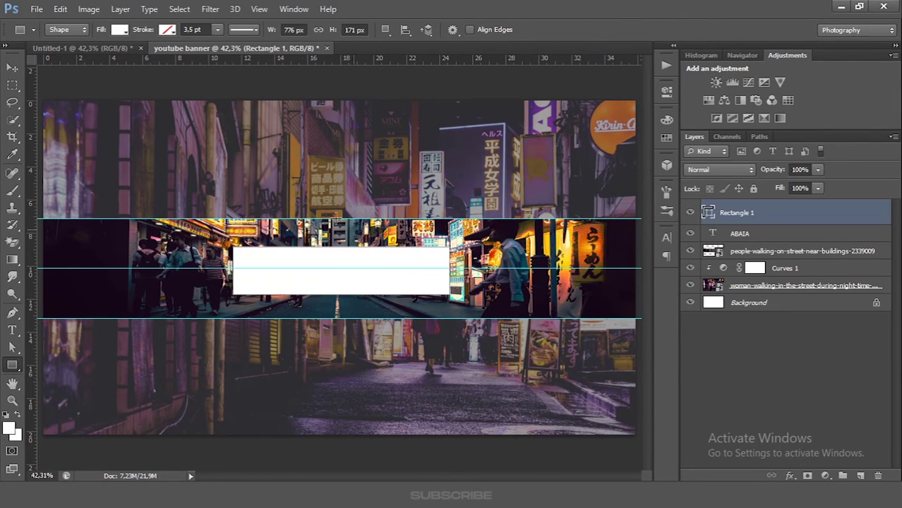
{"action": "key", "text": "v"}
{"action": "left_click_drag", "start_coordinate": [769, 215], "coordinate": [775, 240]}
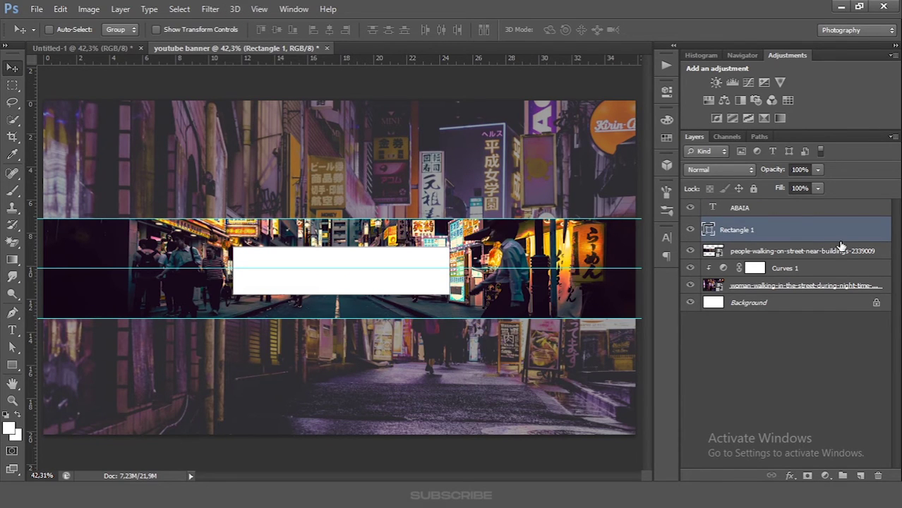
{"action": "left_click", "coordinate": [179, 9]}
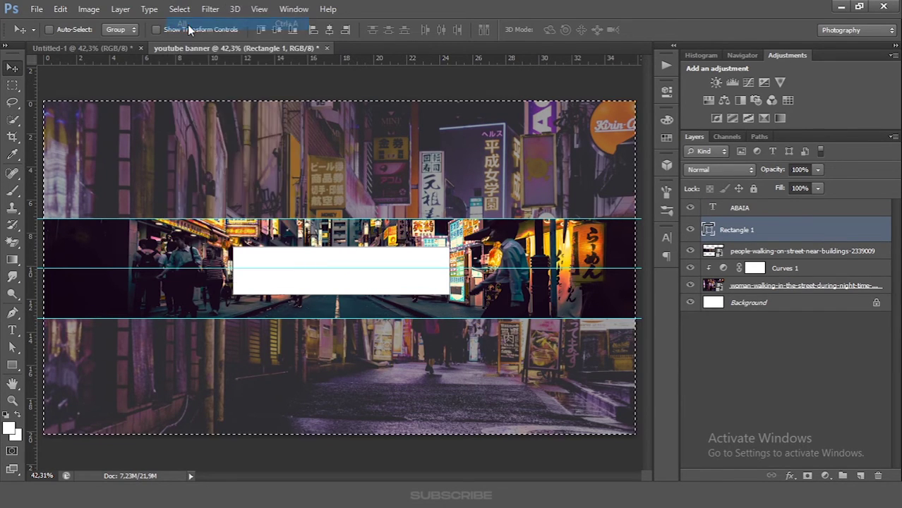
{"action": "left_click", "coordinate": [328, 30]}
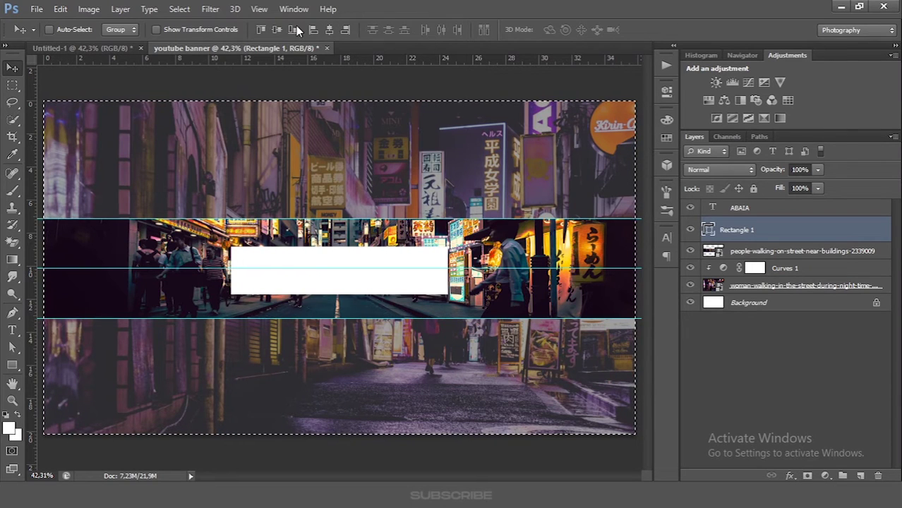
{"action": "left_click", "coordinate": [279, 28]}
{"action": "left_click", "coordinate": [180, 8]}
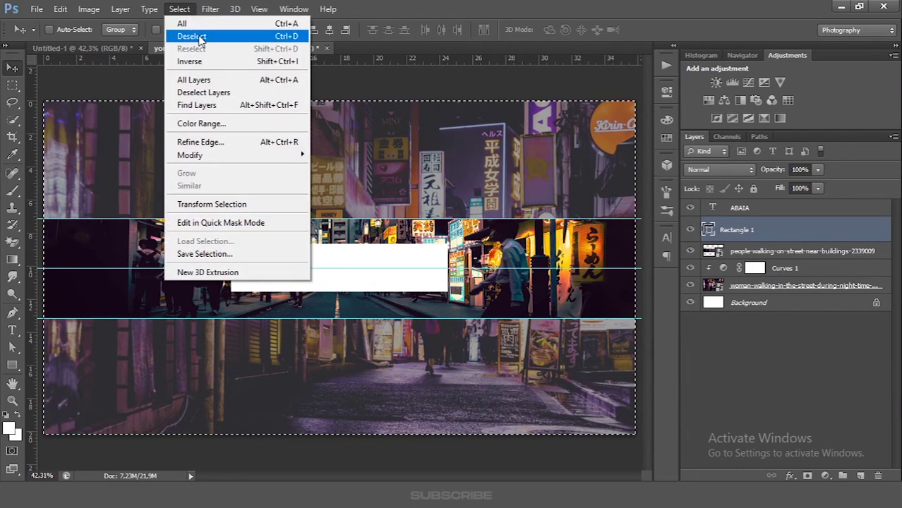
{"action": "left_click", "coordinate": [200, 34]}
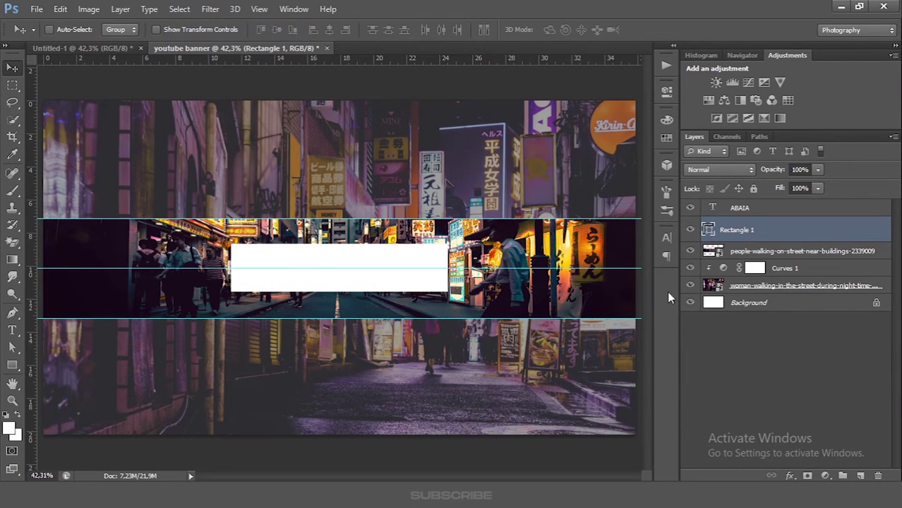
Fill the rectangle with dark red 722a2a.
{"action": "left_click", "coordinate": [691, 229]}
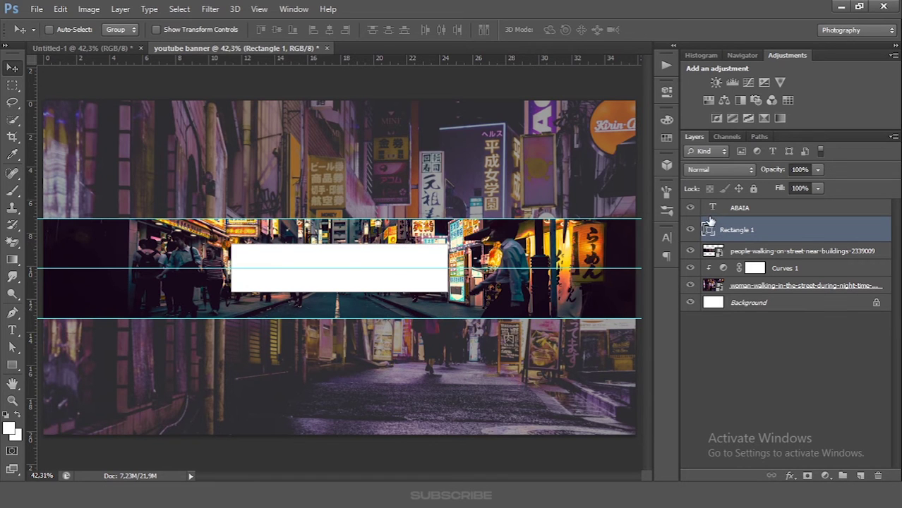
{"action": "double_click", "coordinate": [708, 232]}
{"action": "type", "text": "722a2a"}
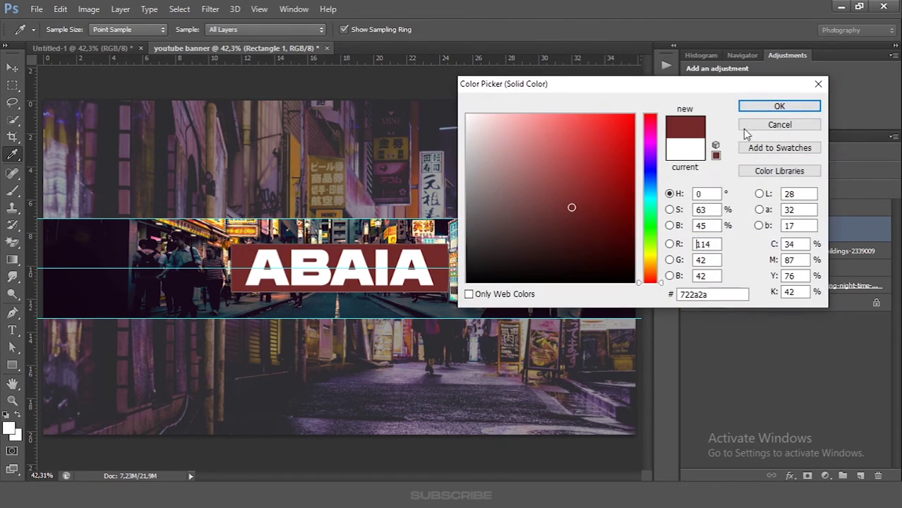
{"action": "left_click", "coordinate": [766, 108]}
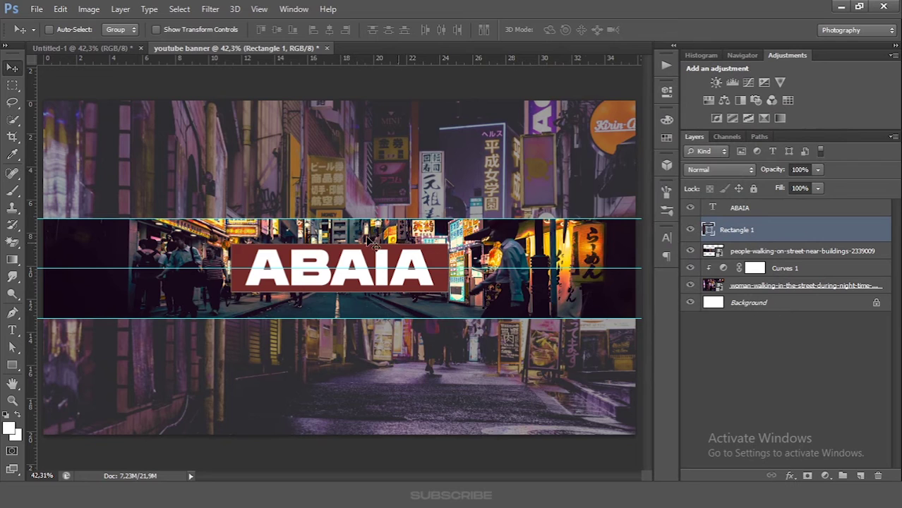
Place vertical guides at the red box's left and right edges and horizontal guides at its top and bottom.
{"action": "left_click_drag", "start_coordinate": [32, 185], "coordinate": [230, 185]}
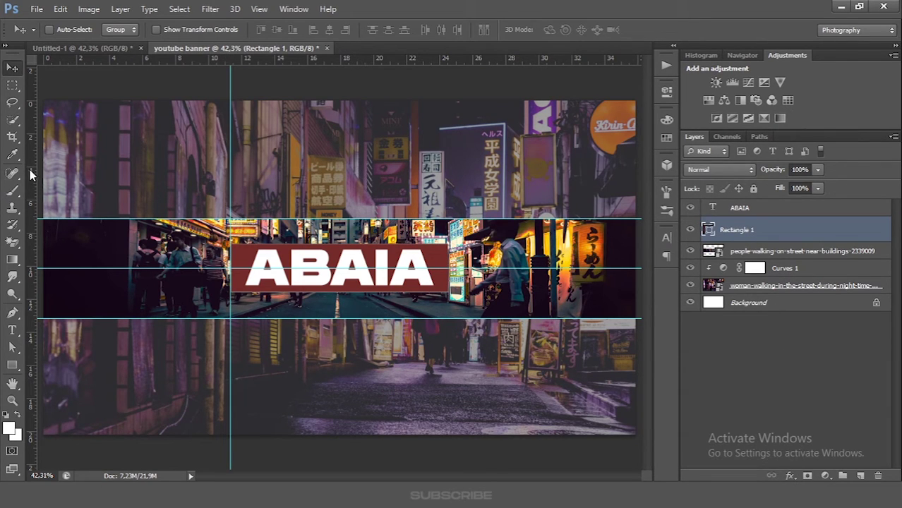
{"action": "left_click_drag", "start_coordinate": [379, 242], "coordinate": [448, 236]}
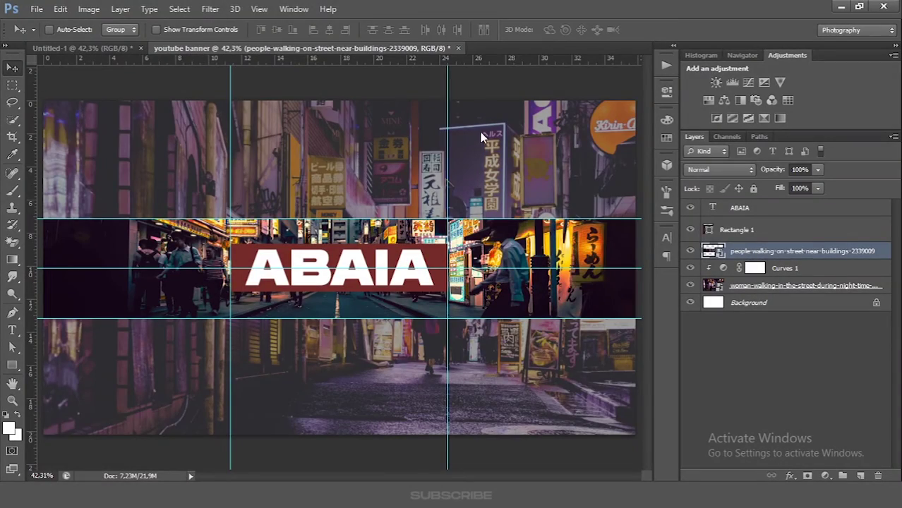
{"action": "left_click_drag", "start_coordinate": [466, 58], "coordinate": [461, 237]}
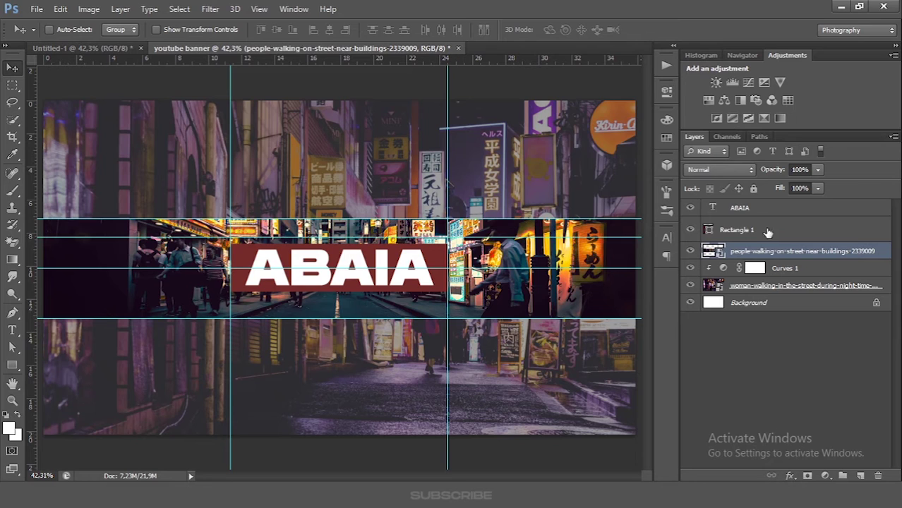
{"action": "left_click", "coordinate": [767, 231]}
{"action": "left_click_drag", "start_coordinate": [530, 238], "coordinate": [535, 244]}
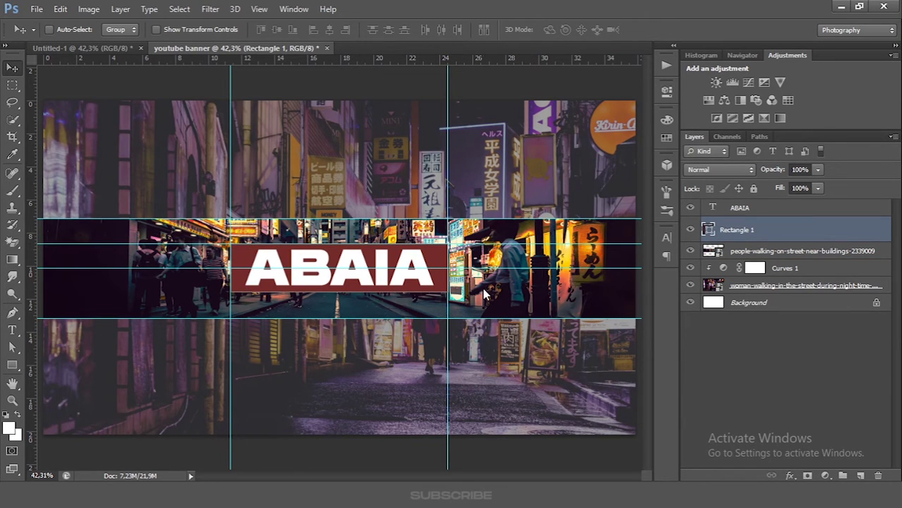
{"action": "left_click_drag", "start_coordinate": [484, 296], "coordinate": [484, 292]}
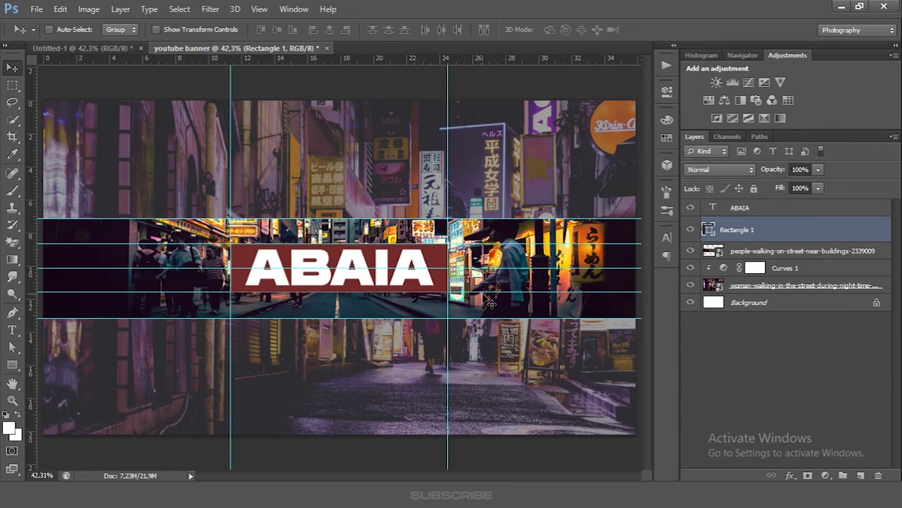
Hide Rectangle 1 and copy the street-photo area between the guides onto a new Layer 1.
{"action": "left_click", "coordinate": [691, 231]}
{"action": "left_click", "coordinate": [12, 85]}
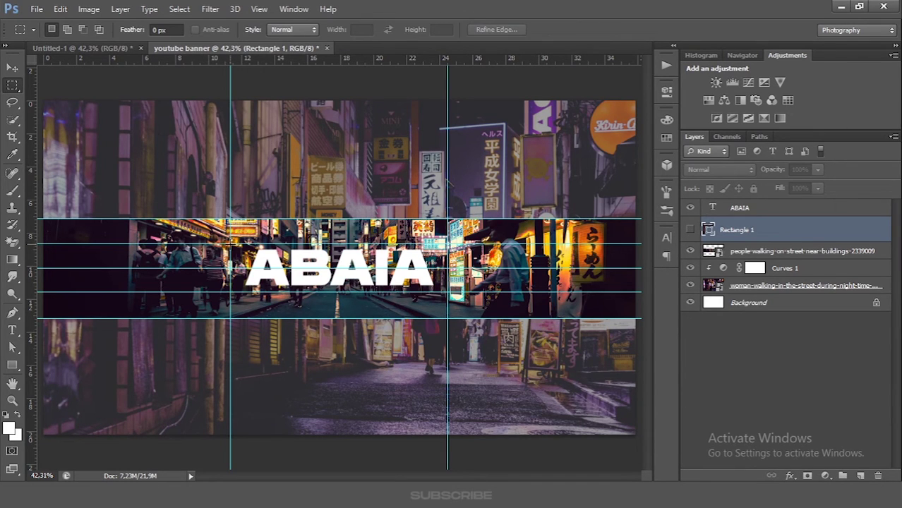
{"action": "left_click_drag", "start_coordinate": [231, 243], "coordinate": [447, 292]}
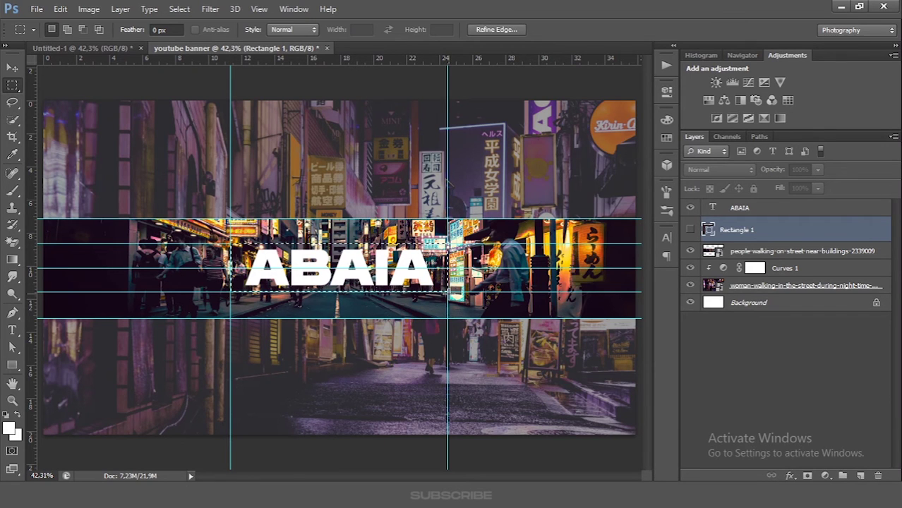
{"action": "left_click", "coordinate": [790, 251]}
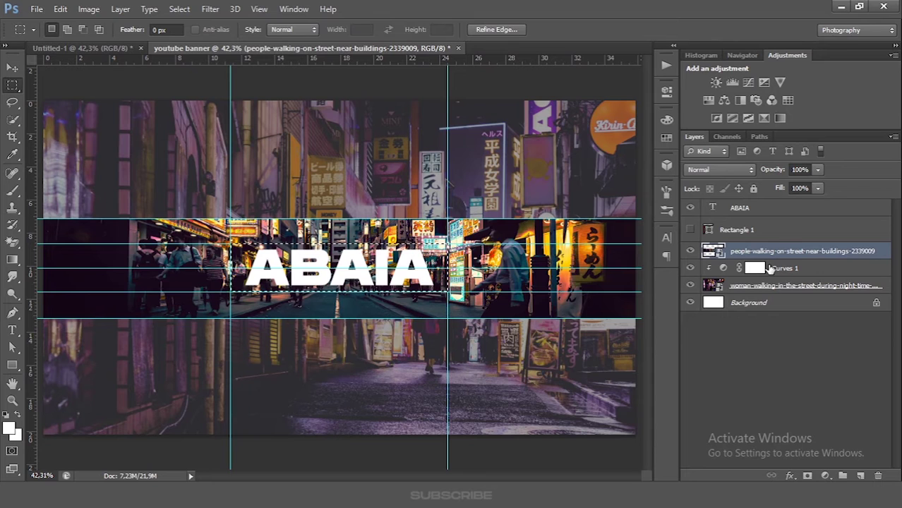
{"action": "key", "text": "ctrl+j"}
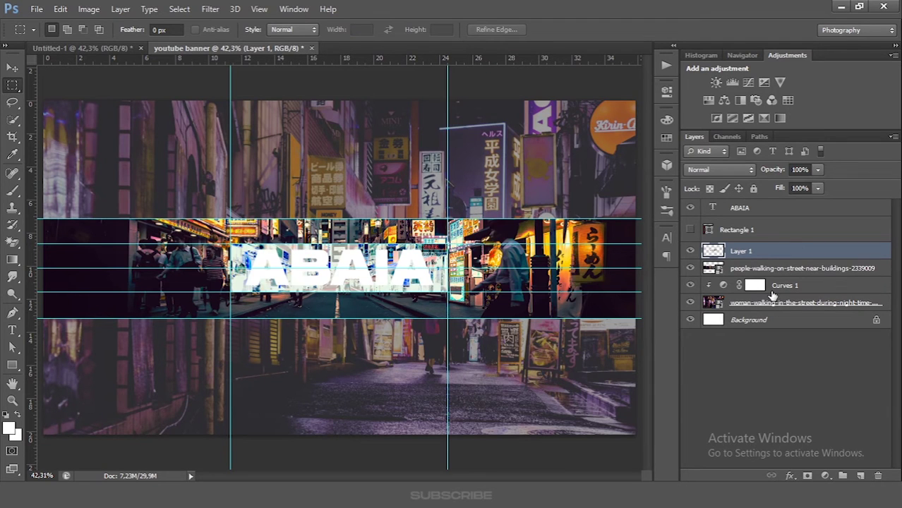
Delete the Rectangle 1 layer.
{"action": "left_click", "coordinate": [12, 68]}
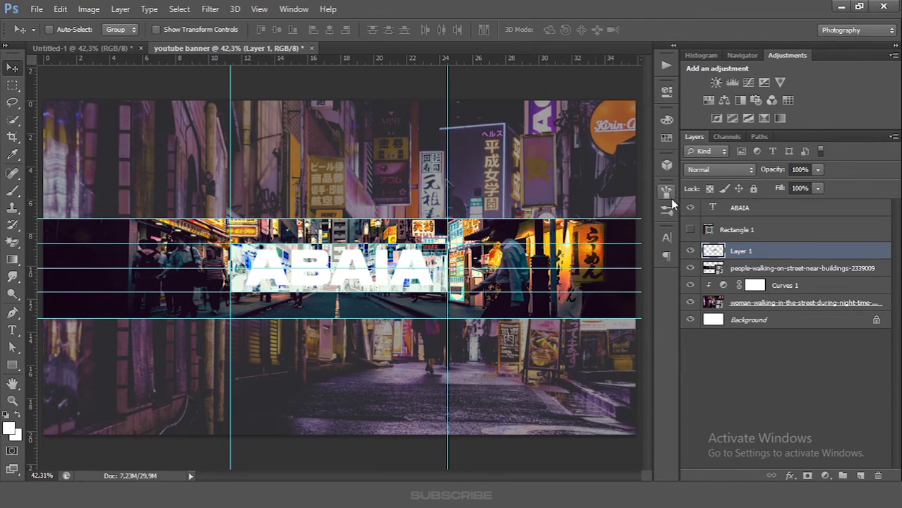
{"action": "left_click", "coordinate": [737, 232]}
{"action": "left_click_drag", "start_coordinate": [847, 236], "coordinate": [878, 476]}
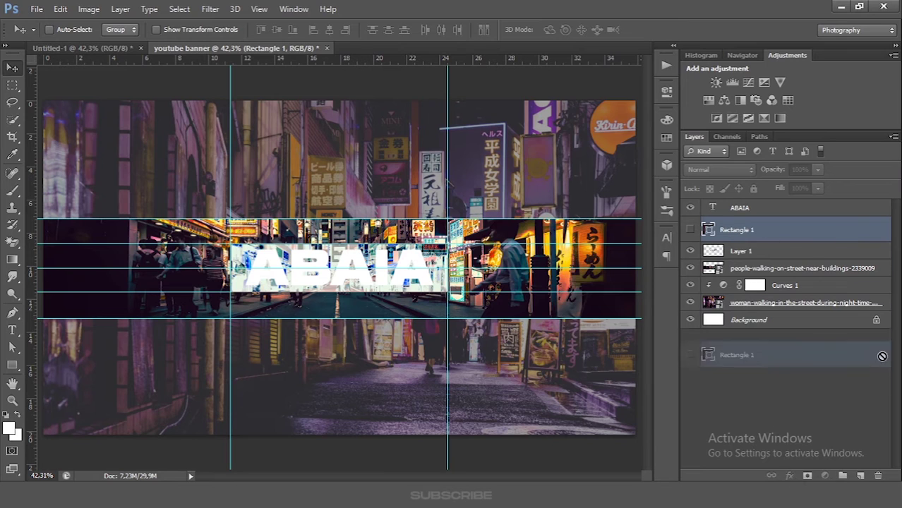
Recolour the ABAIA title to dark blue #162b39, sampled from the photo.
{"action": "left_click", "coordinate": [745, 207]}
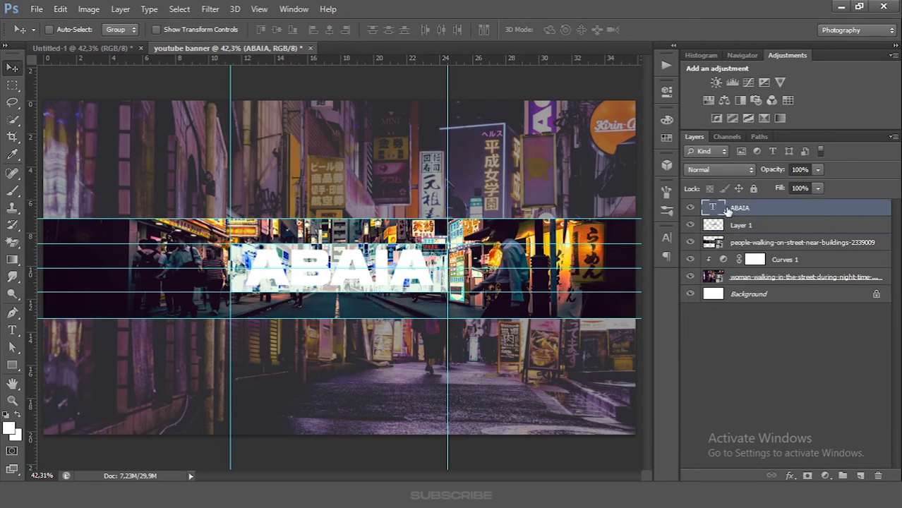
{"action": "double_click", "coordinate": [713, 207]}
{"action": "left_click", "coordinate": [666, 238]}
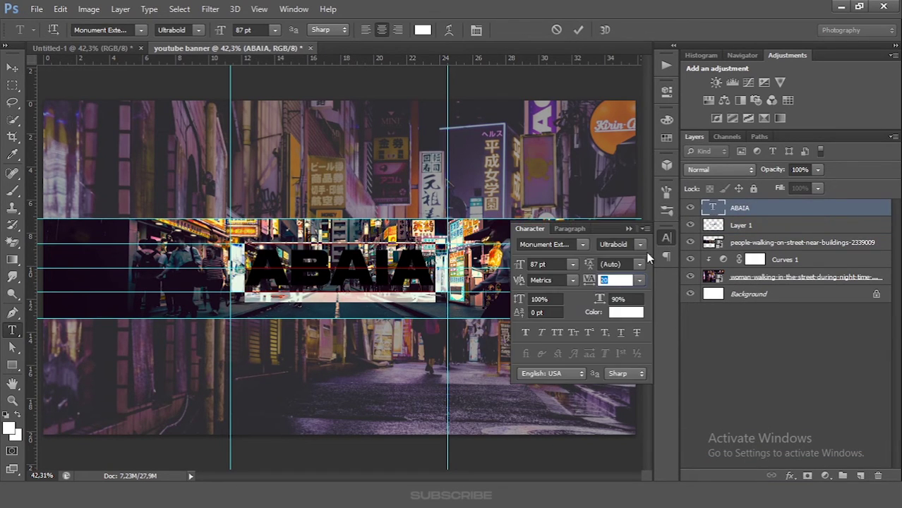
{"action": "left_click", "coordinate": [626, 313]}
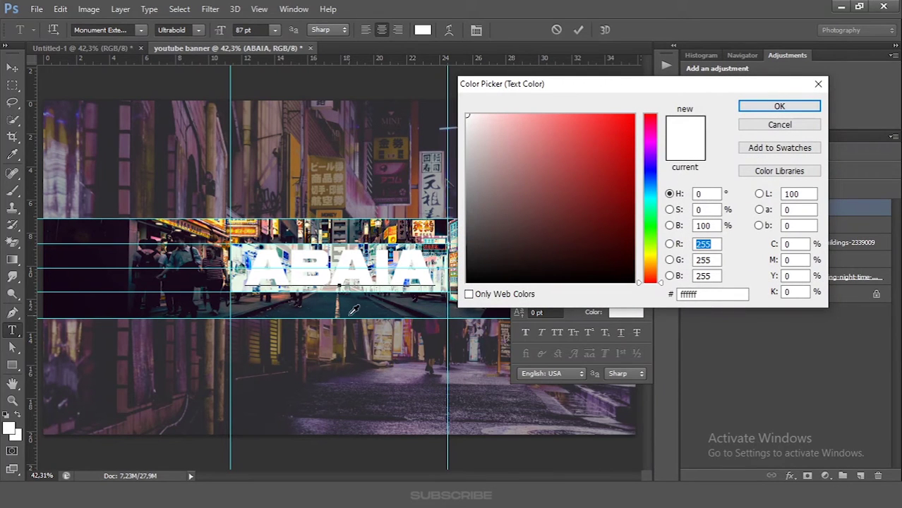
{"action": "left_click", "coordinate": [315, 305]}
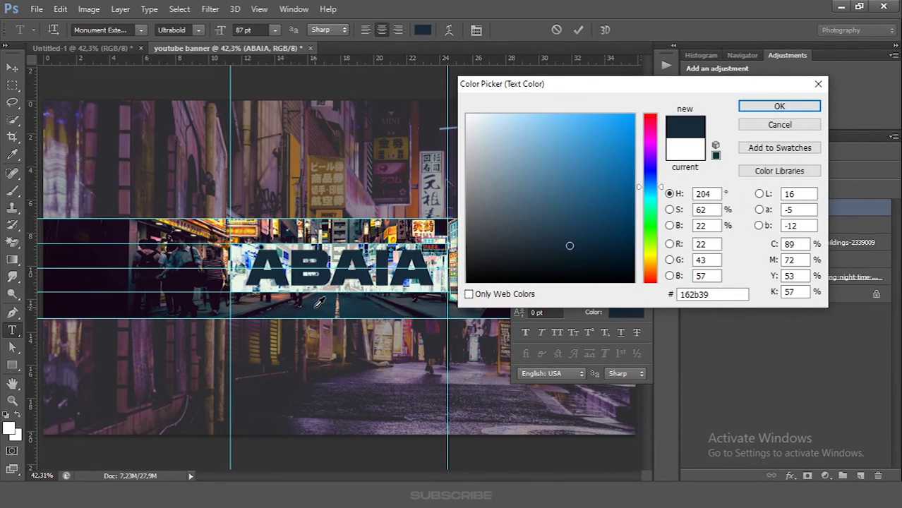
{"action": "left_click", "coordinate": [779, 105]}
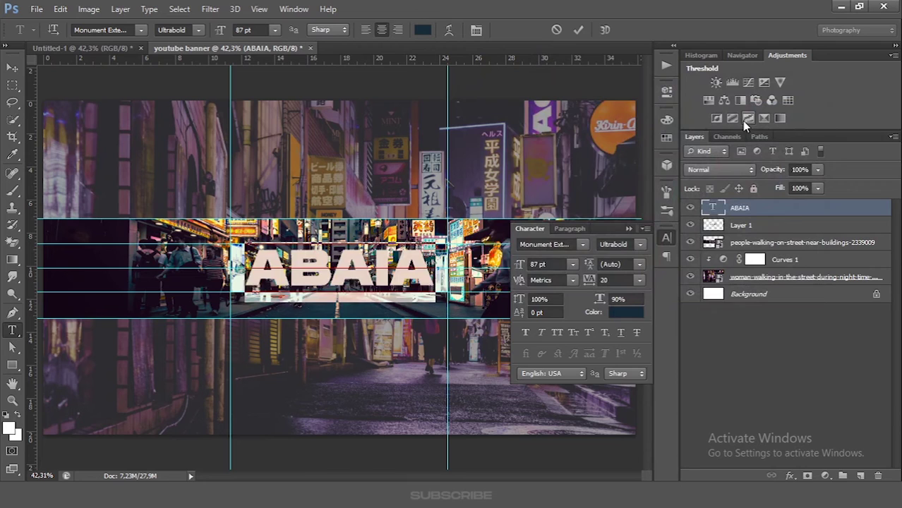
{"action": "left_click", "coordinate": [634, 224]}
{"action": "left_click", "coordinate": [579, 30]}
Add a new empty layer above the ABAIA title layer.
{"action": "key", "text": "v"}
{"action": "left_click", "coordinate": [751, 337]}
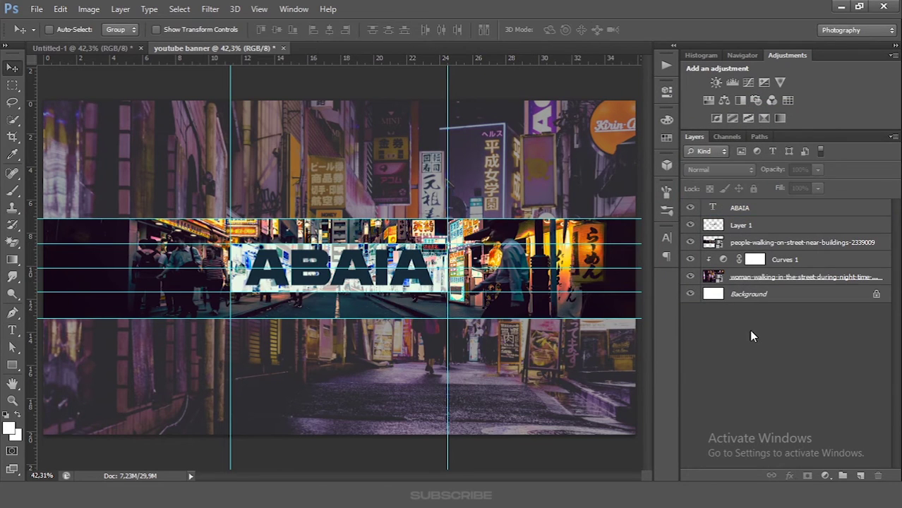
{"action": "left_click", "coordinate": [754, 212]}
{"action": "left_click", "coordinate": [861, 477]}
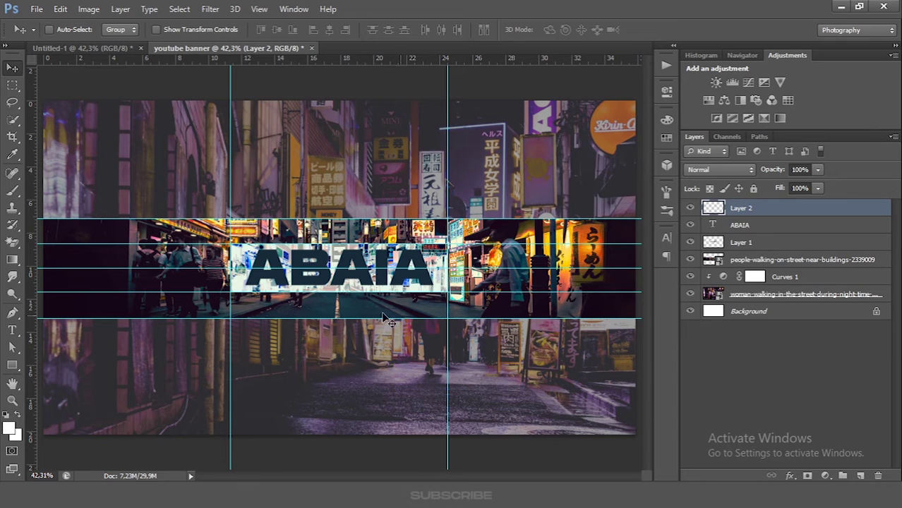
Set the Type tool to white text at 46 pt.
{"action": "left_click", "coordinate": [13, 333]}
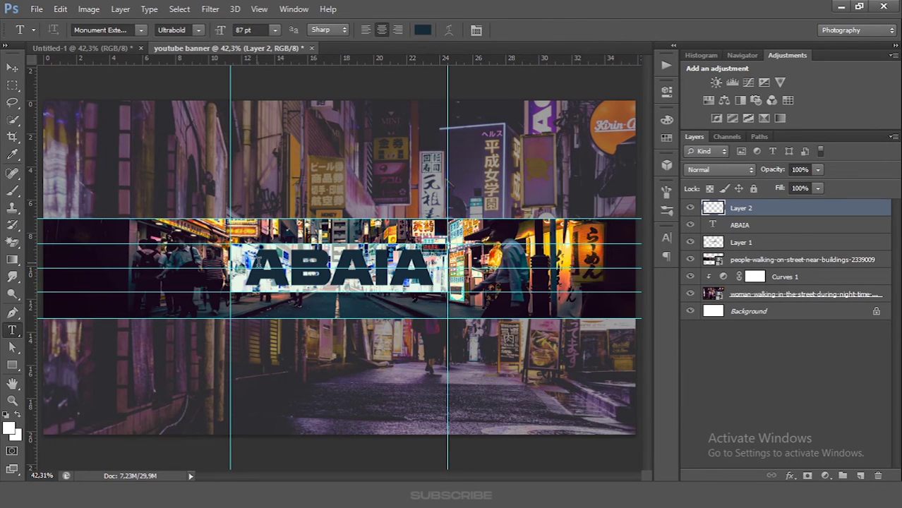
{"action": "left_click", "coordinate": [420, 30]}
{"action": "left_click_drag", "start_coordinate": [536, 184], "coordinate": [467, 114]}
{"action": "left_click", "coordinate": [779, 105]}
{"action": "left_click_drag", "start_coordinate": [225, 31], "coordinate": [211, 34]}
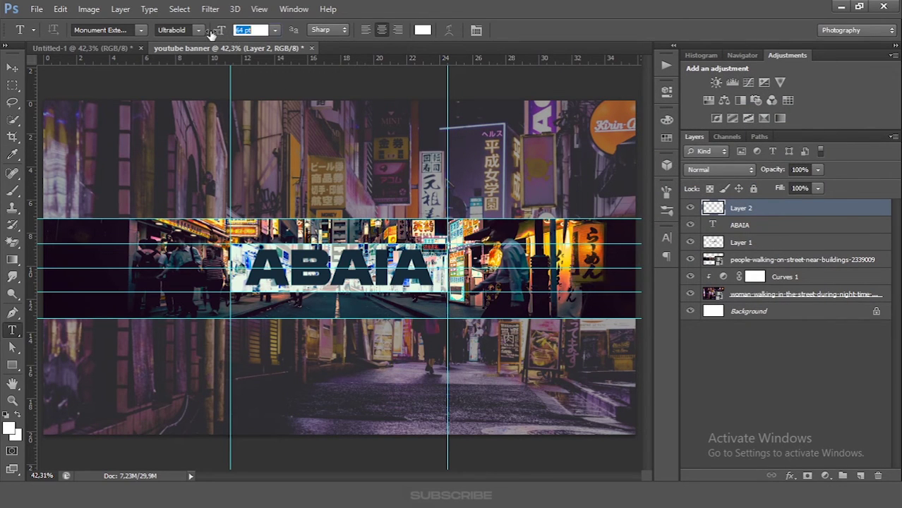
{"action": "type", "text": "46"}
{"action": "key", "text": "Return"}
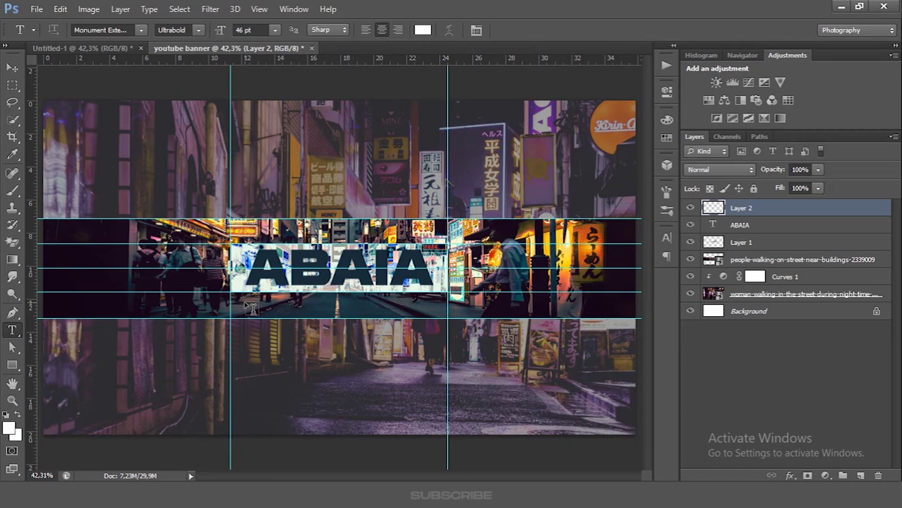
Type 'TUTORIAL & OTHERS' below the ABAIA title and commit it.
{"action": "left_click", "coordinate": [247, 305]}
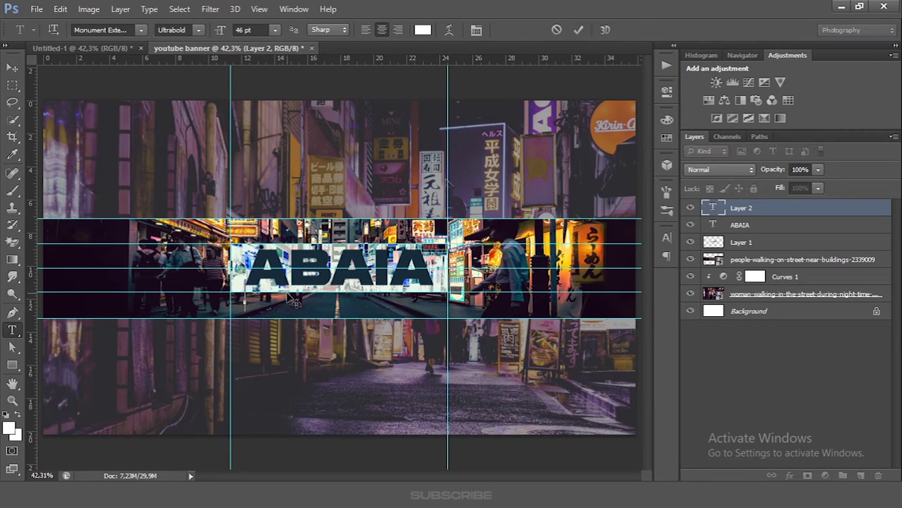
{"action": "type", "text": "TUTOR"}
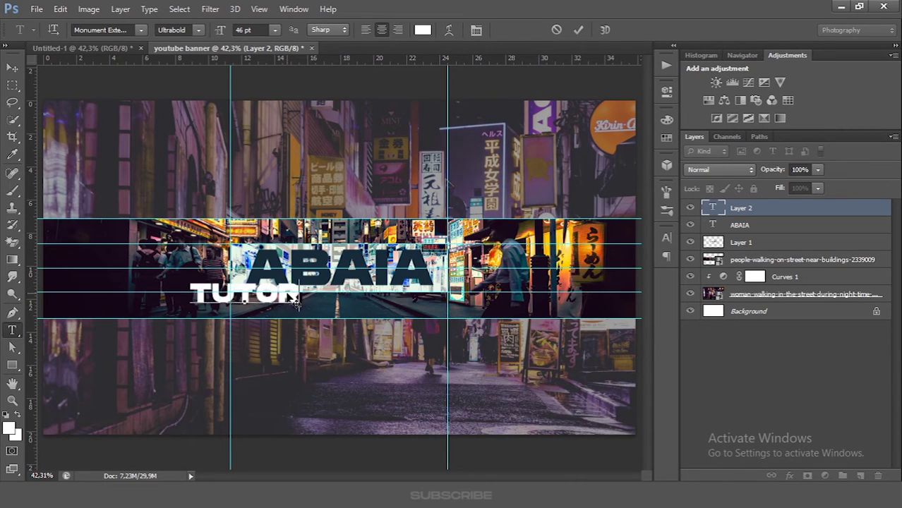
{"action": "type", "text": "IAL"}
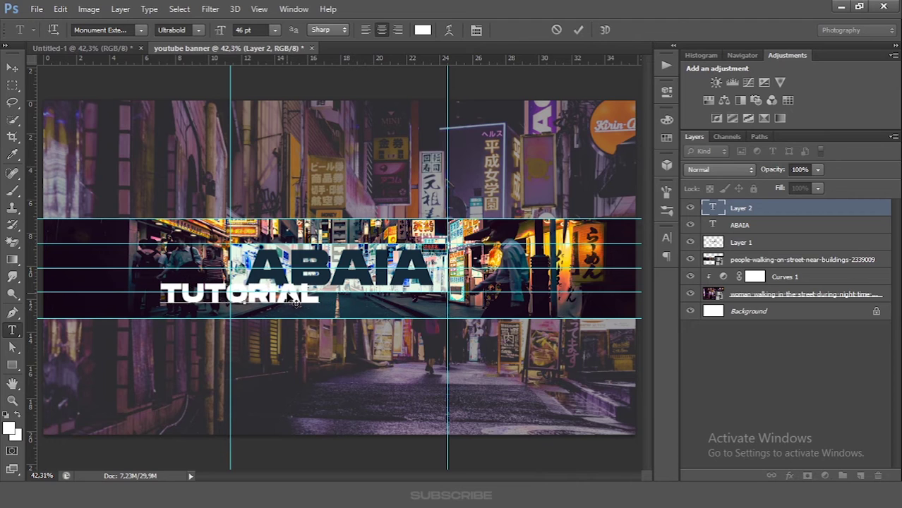
{"action": "type", "text": " & O"}
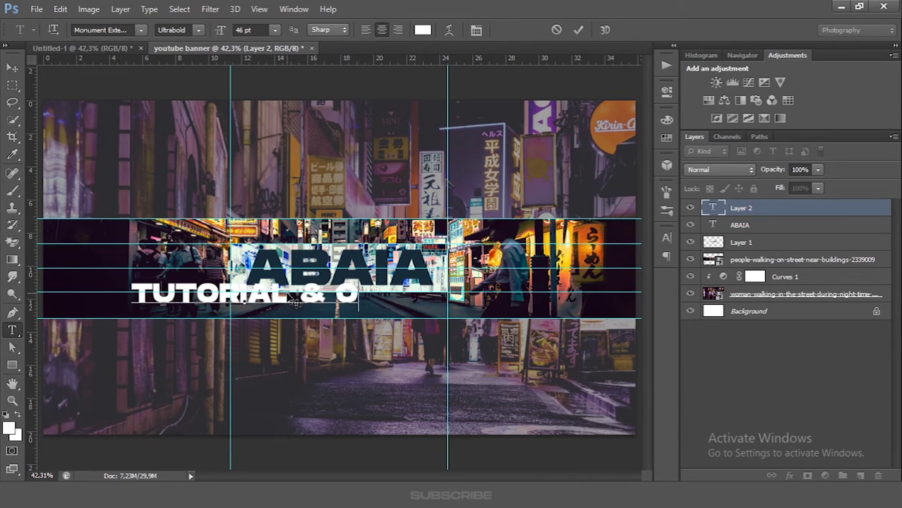
{"action": "type", "text": "THERS"}
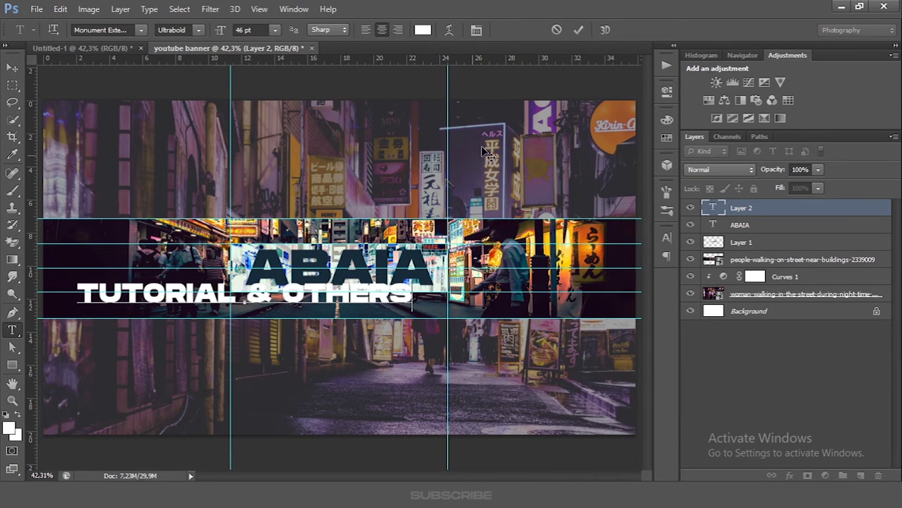
{"action": "left_click", "coordinate": [579, 30]}
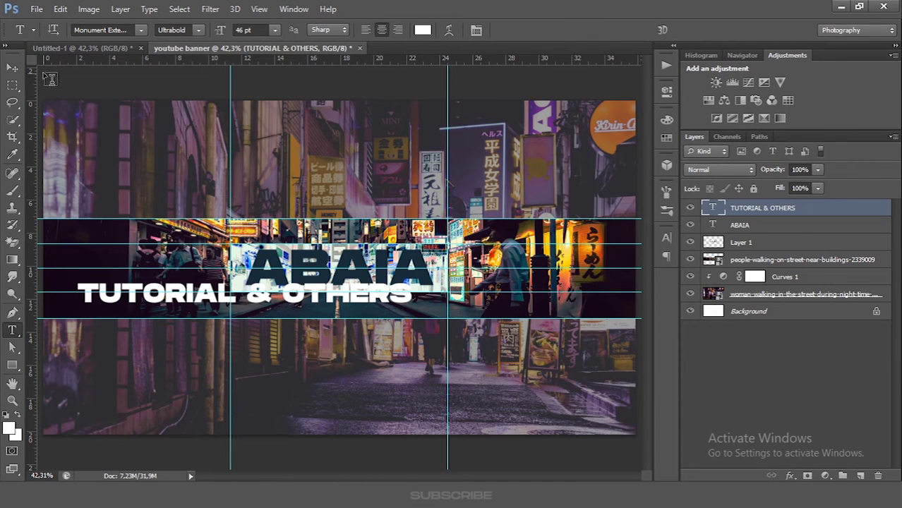
Restyle the TUTORIAL & OTHERS subtitle as Regular, 18 pt, with 800 tracking.
{"action": "left_click", "coordinate": [12, 68]}
{"action": "double_click", "coordinate": [713, 208]}
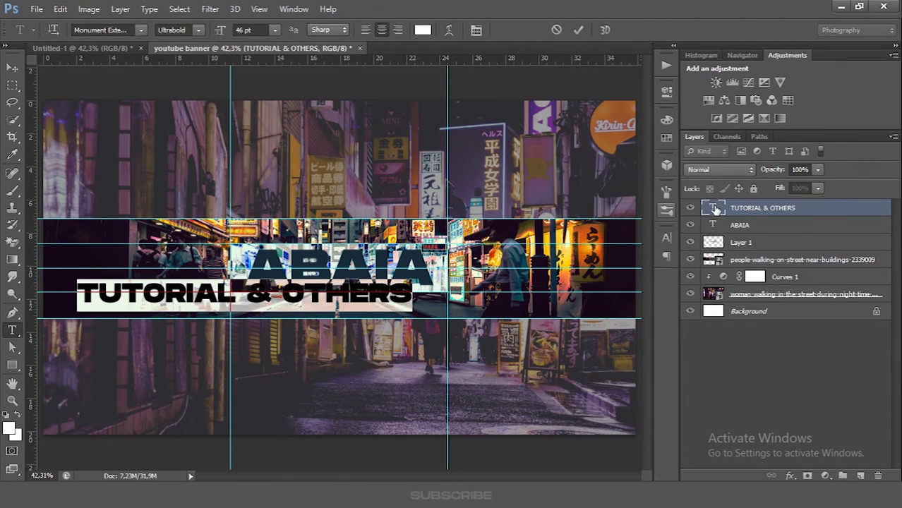
{"action": "left_click", "coordinate": [667, 238]}
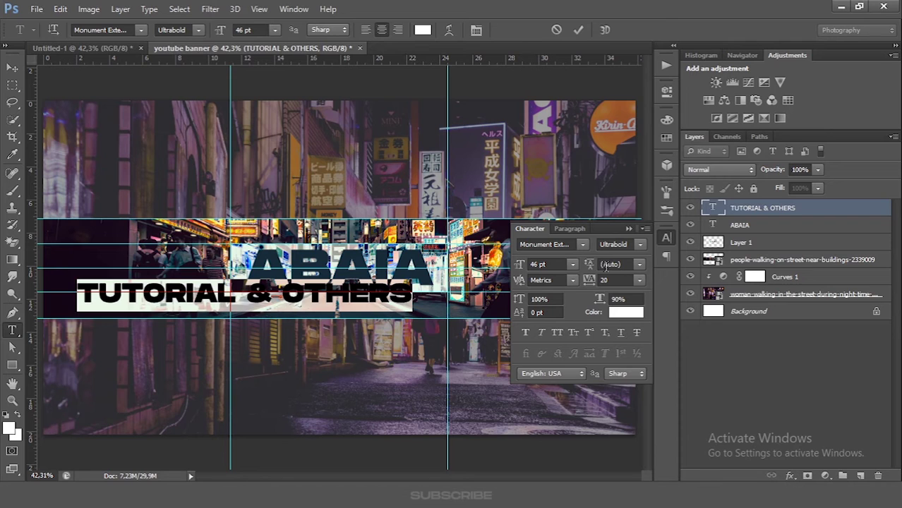
{"action": "left_click", "coordinate": [640, 244]}
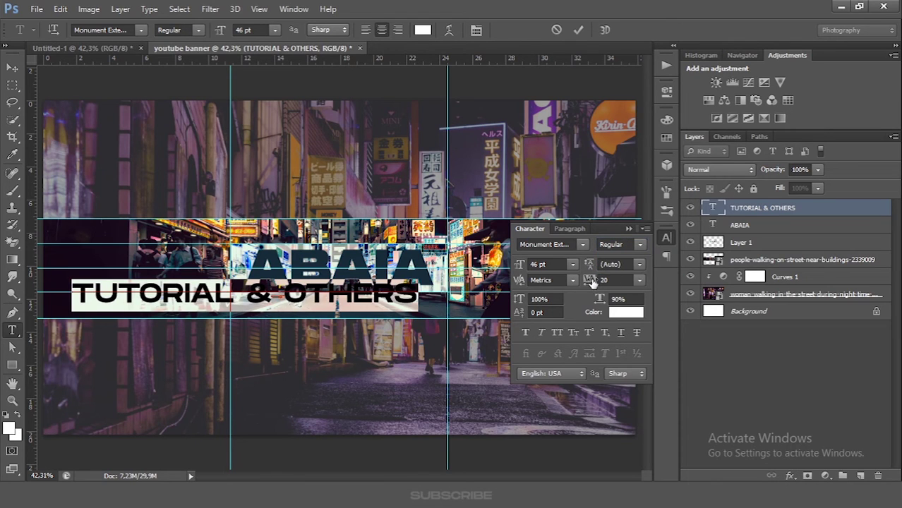
{"action": "left_click_drag", "start_coordinate": [520, 269], "coordinate": [500, 269]}
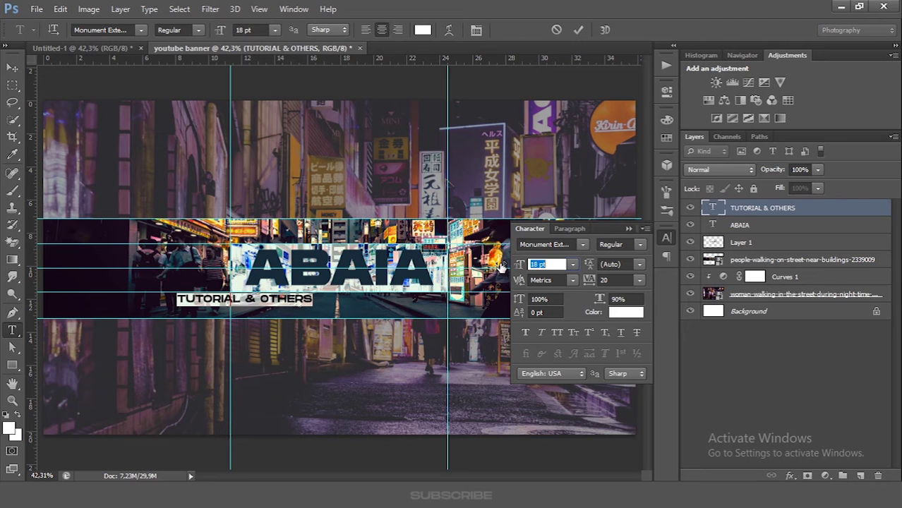
{"action": "left_click_drag", "start_coordinate": [588, 280], "coordinate": [623, 267]}
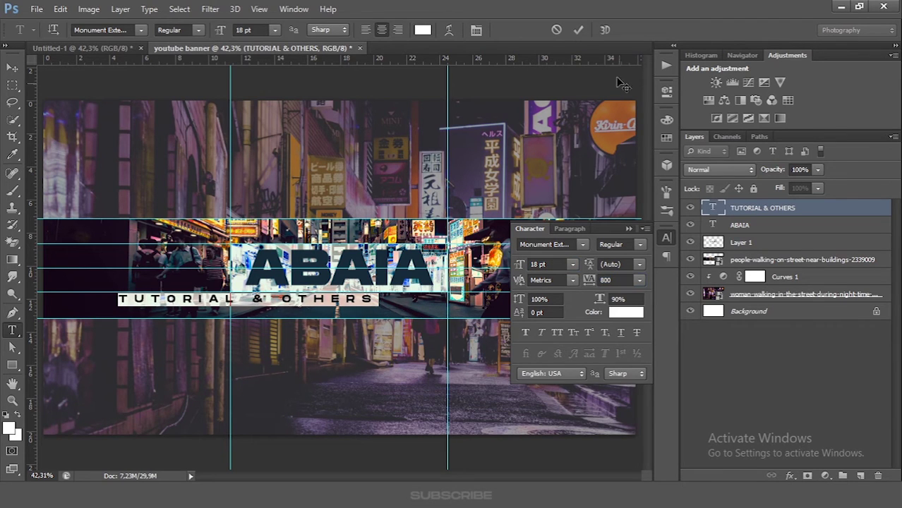
{"action": "left_click", "coordinate": [583, 29]}
Centre the subtitle horizontally on the canvas using Select All and Align Horizontal Centers.
{"action": "key", "text": "v"}
{"action": "left_click", "coordinate": [667, 237]}
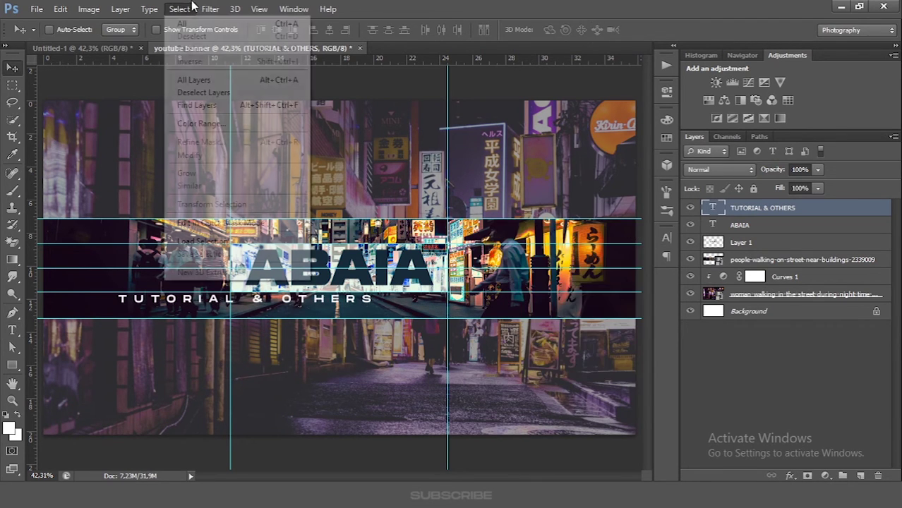
{"action": "left_click", "coordinate": [179, 9]}
{"action": "left_click", "coordinate": [329, 29]}
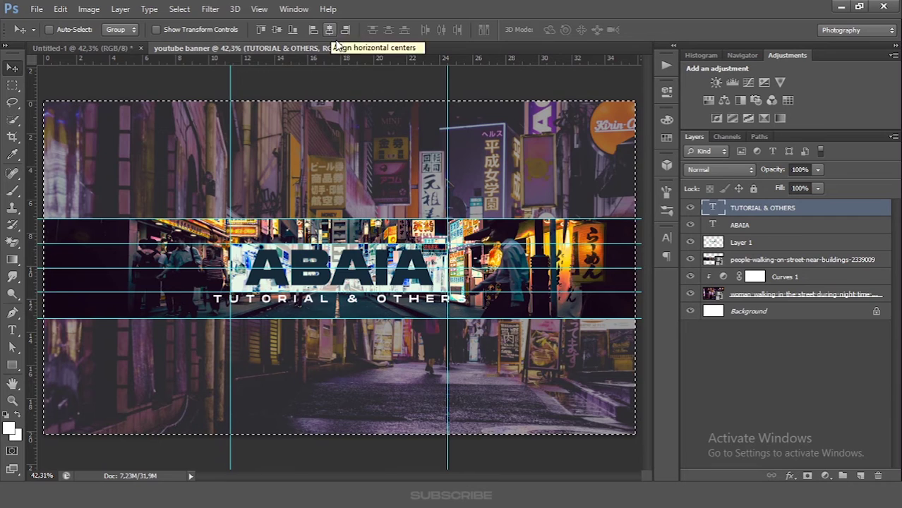
Deselect and nudge the subtitle down two steps.
{"action": "left_click", "coordinate": [179, 8]}
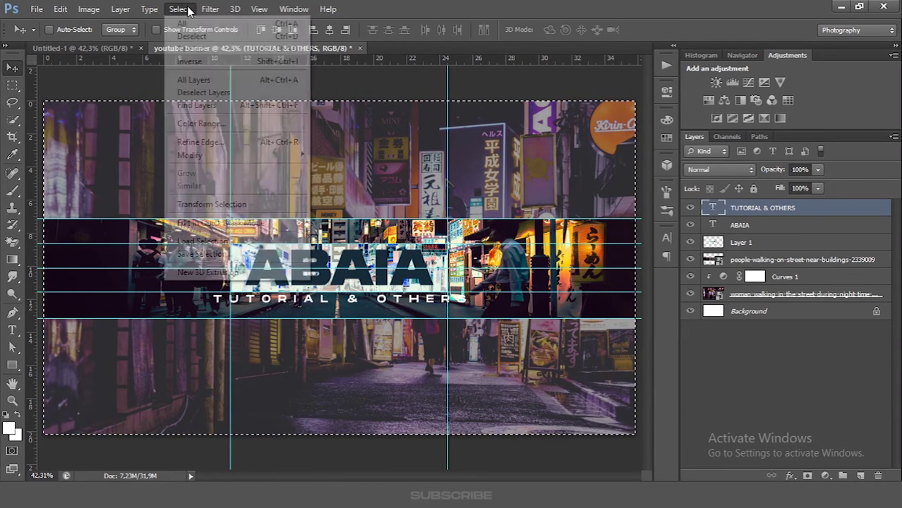
{"action": "left_click", "coordinate": [193, 36]}
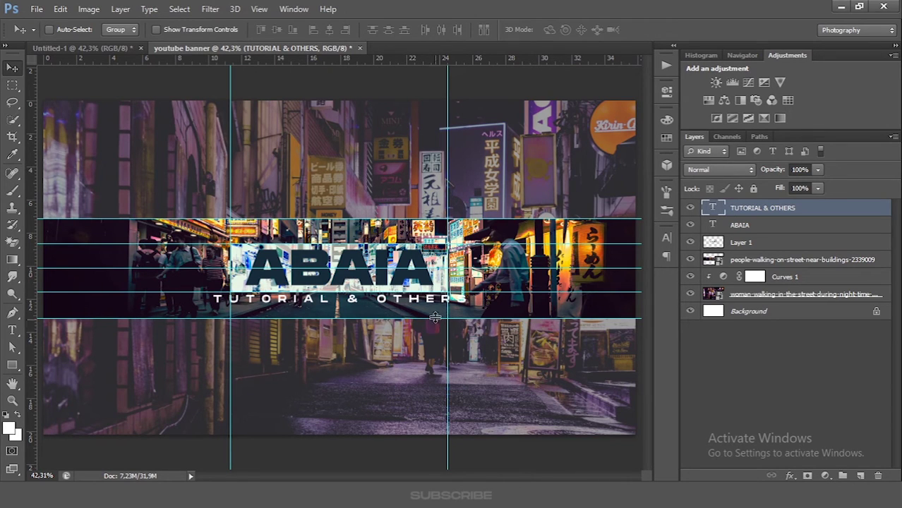
{"action": "key", "text": "Down"}
{"action": "key", "text": "Down"}
{"action": "key", "text": "Down"}
{"action": "key", "text": "Down"}
{"action": "key", "text": "Down"}
{"action": "key", "text": "Down"}
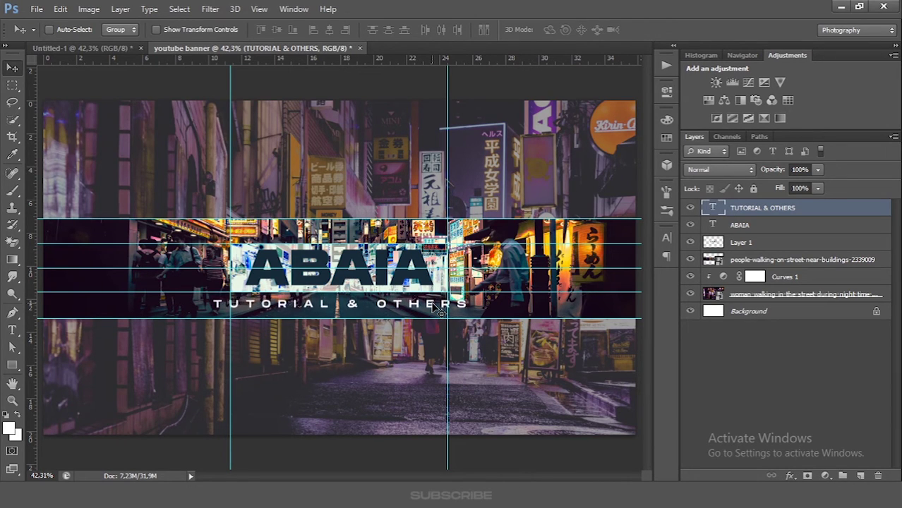
{"action": "key", "text": "Down"}
{"action": "key", "text": "Down"}
{"action": "key", "text": "Down"}
{"action": "key", "text": "Down"}
{"action": "key", "text": "Down"}
{"action": "key", "text": "Down"}
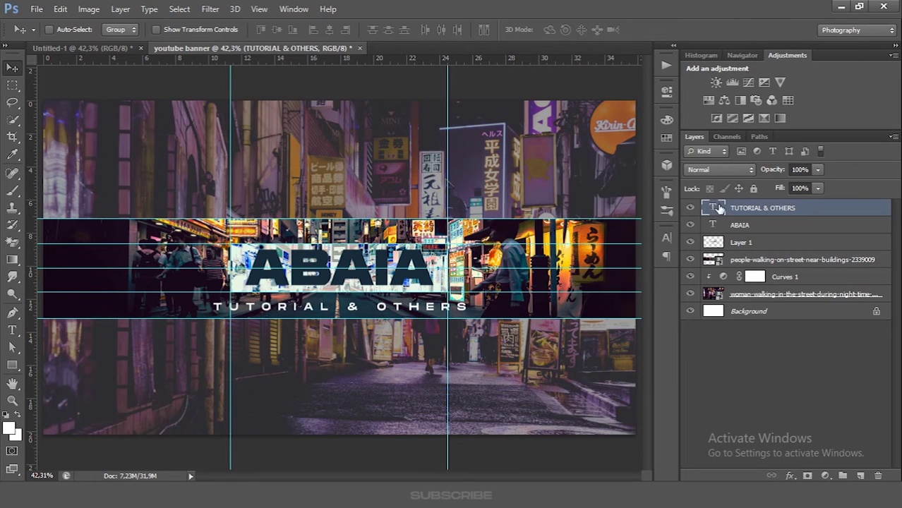
Shrink the subtitle to 12 pt and widen its tracking to 1500.
{"action": "double_click", "coordinate": [714, 208]}
{"action": "left_click", "coordinate": [666, 237]}
{"action": "left_click_drag", "start_coordinate": [523, 267], "coordinate": [519, 266]}
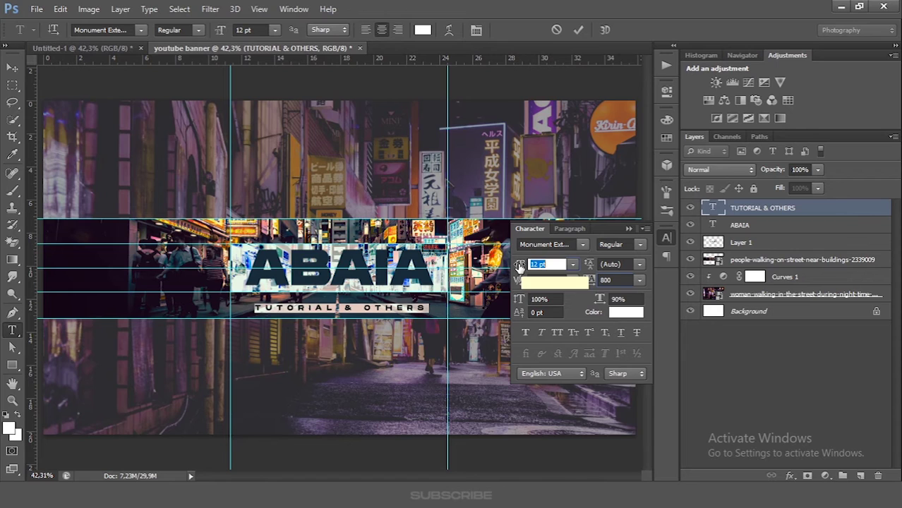
{"action": "left_click_drag", "start_coordinate": [589, 280], "coordinate": [611, 282]}
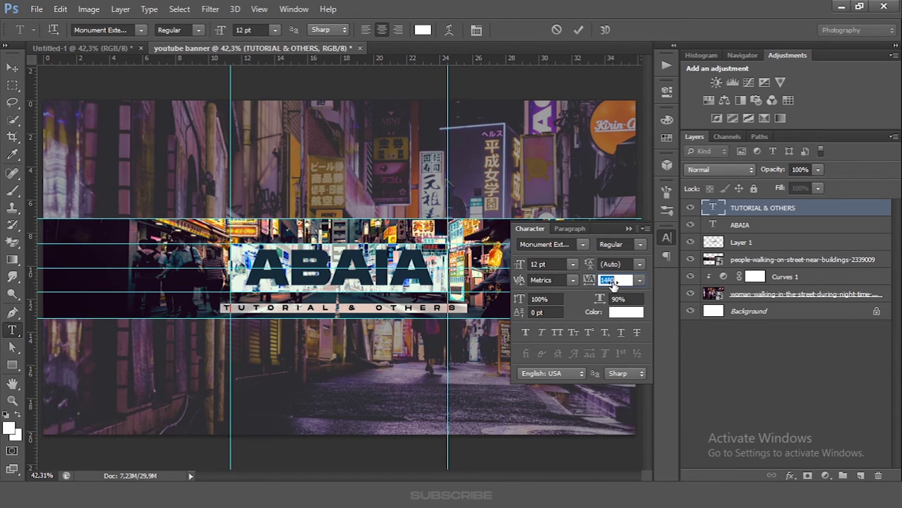
{"action": "key", "text": "Up"}
{"action": "key", "text": "Up"}
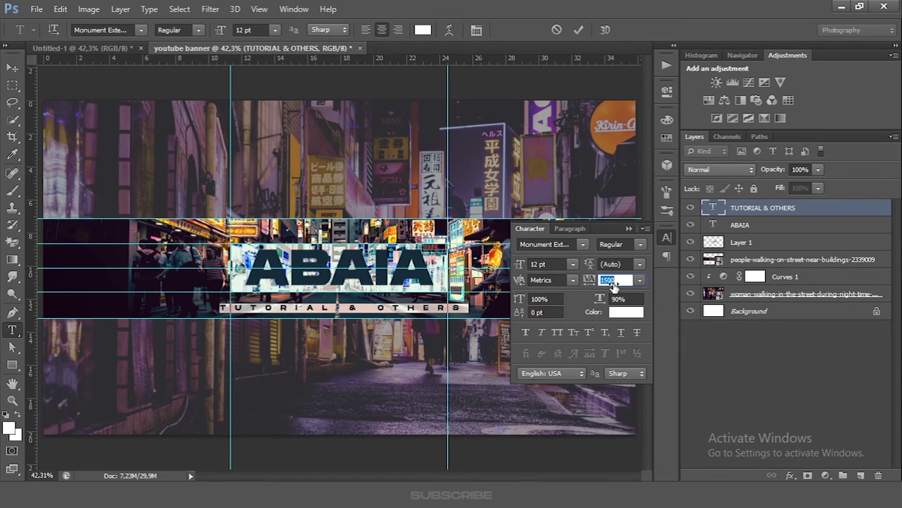
{"action": "left_click", "coordinate": [578, 29]}
{"action": "key", "text": "v"}
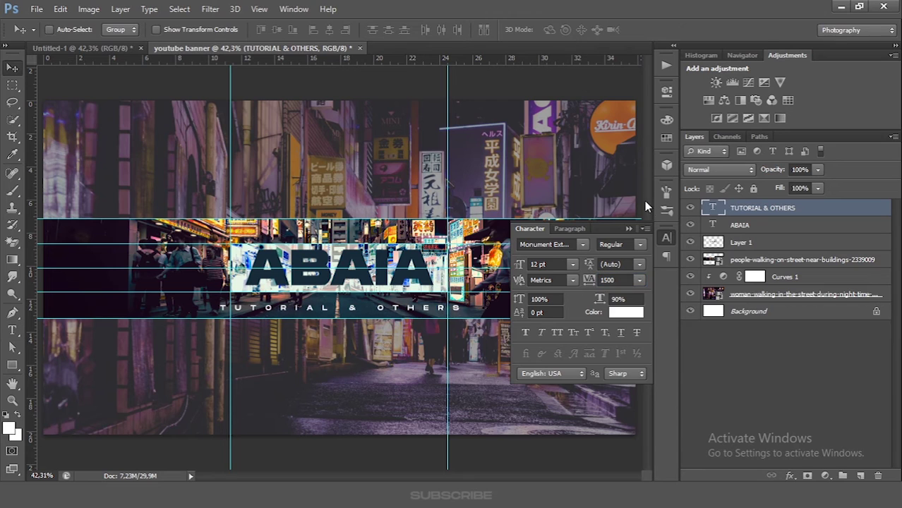
{"action": "left_click", "coordinate": [629, 229]}
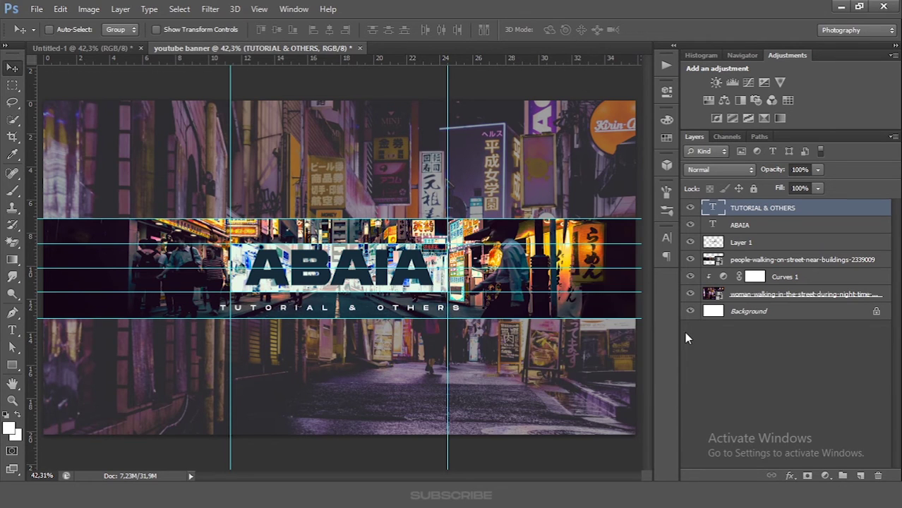
Reduce the subtitle to 11 pt and raise its tracking to about 1700.
{"action": "double_click", "coordinate": [713, 208]}
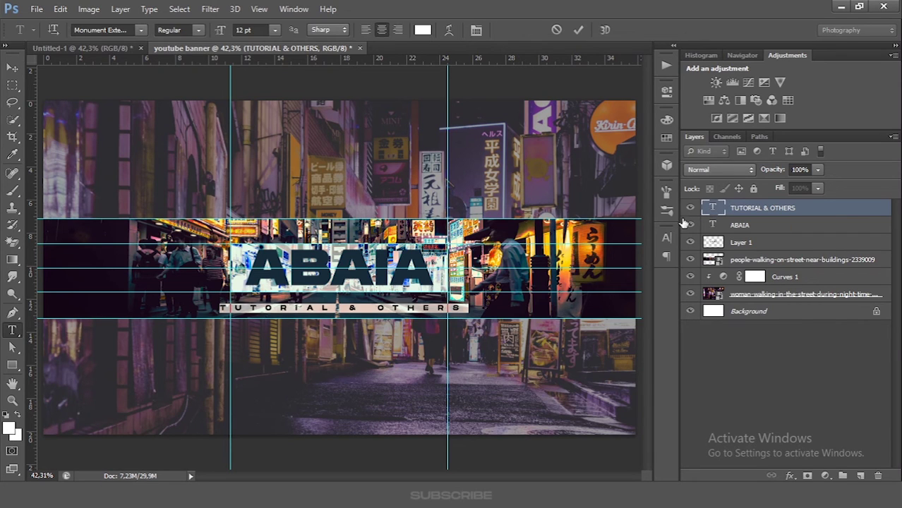
{"action": "left_click", "coordinate": [666, 238]}
{"action": "left_click_drag", "start_coordinate": [597, 281], "coordinate": [592, 283]}
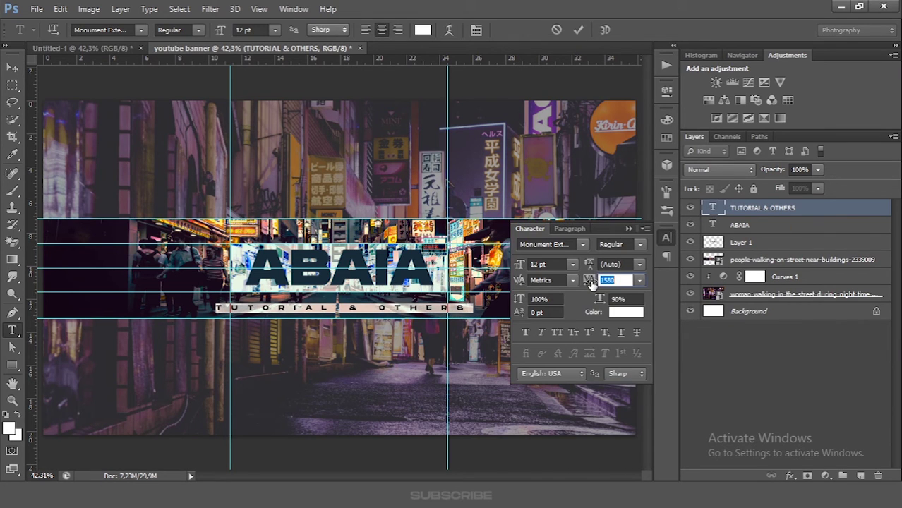
{"action": "left_click", "coordinate": [538, 264]}
{"action": "key", "text": "Down"}
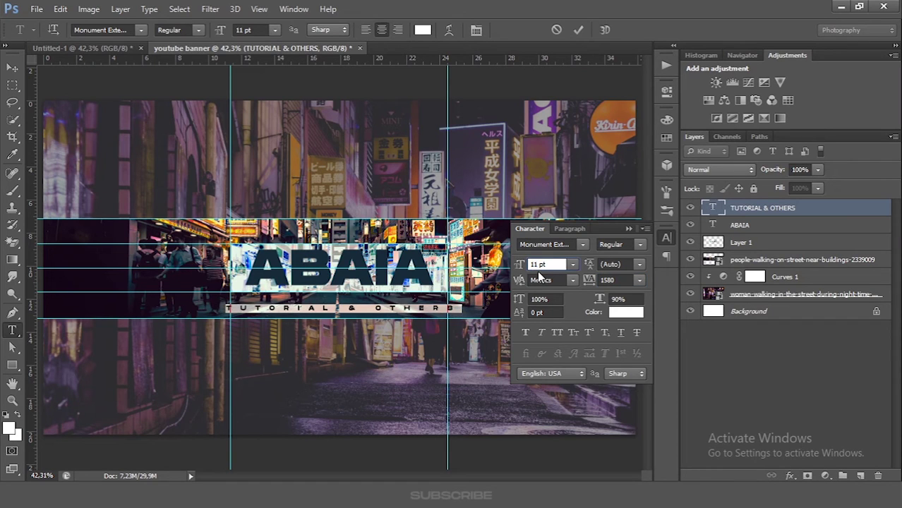
{"action": "left_click_drag", "start_coordinate": [591, 281], "coordinate": [591, 285]}
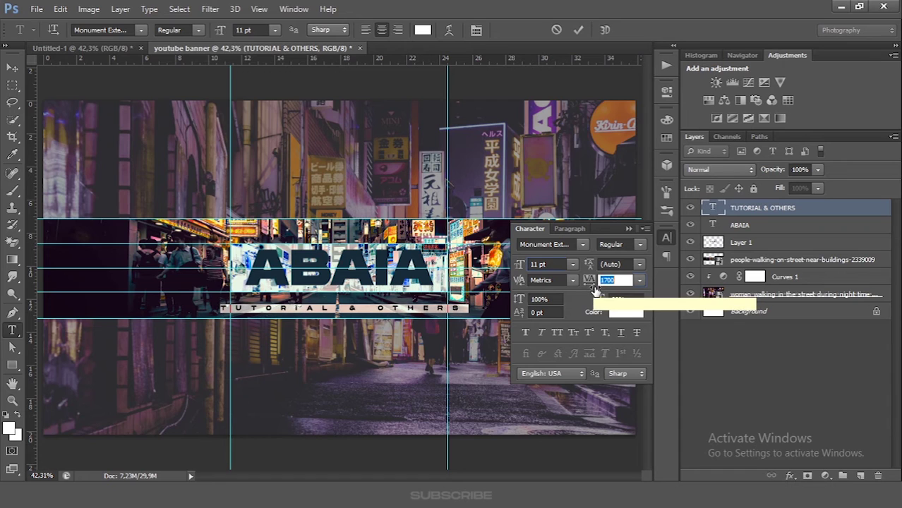
{"action": "left_click", "coordinate": [580, 28]}
{"action": "key", "text": "v"}
{"action": "left_click", "coordinate": [666, 238]}
{"action": "left_click", "coordinate": [719, 348]}
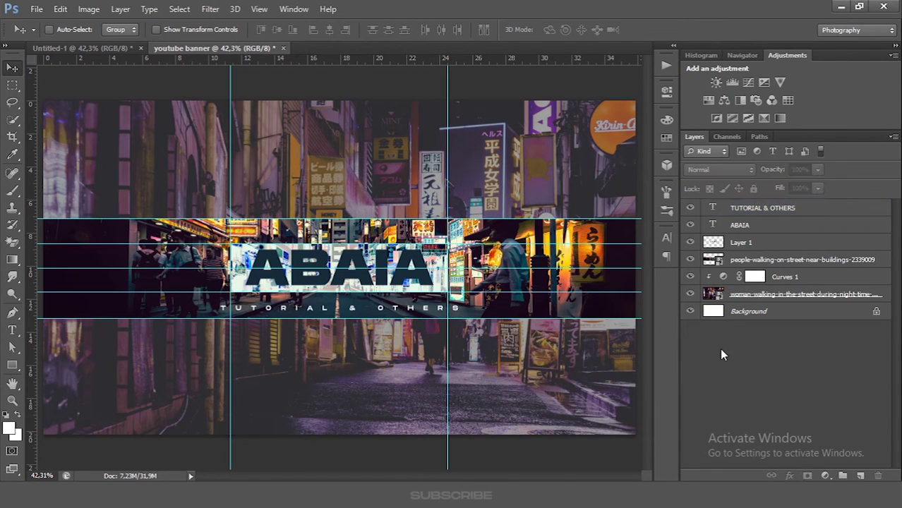
Create an Ultrabold 21 pt '01' text layer at the band's left side.
{"action": "left_click", "coordinate": [777, 208]}
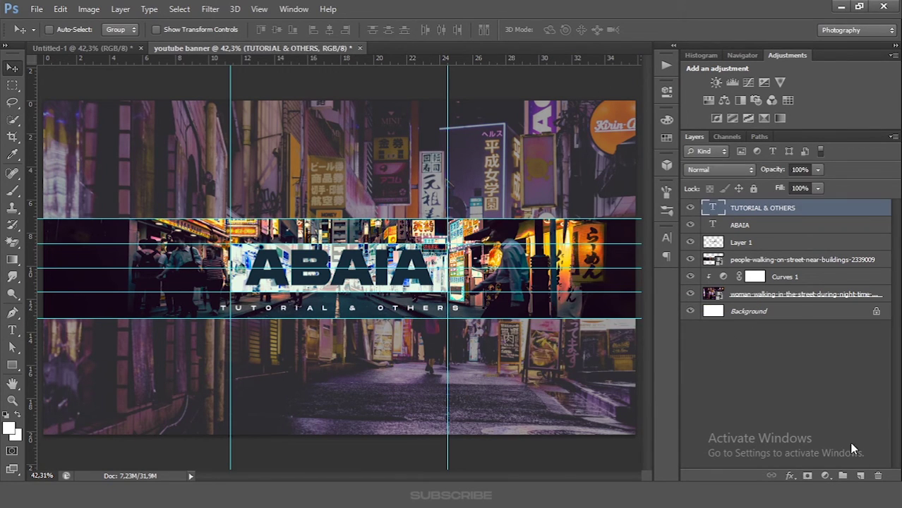
{"action": "left_click", "coordinate": [861, 476]}
{"action": "left_click", "coordinate": [12, 329]}
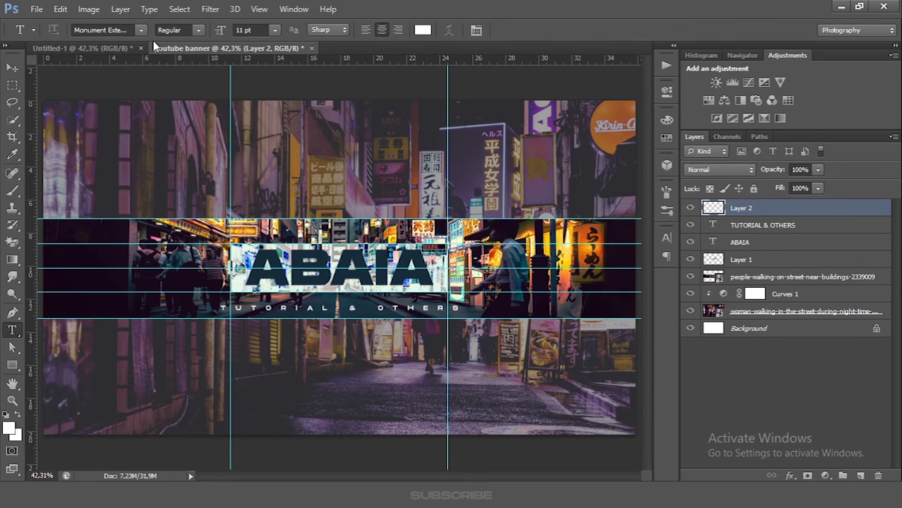
{"action": "left_click", "coordinate": [181, 30]}
{"action": "left_click", "coordinate": [198, 53]}
{"action": "left_click_drag", "start_coordinate": [226, 33], "coordinate": [244, 32]}
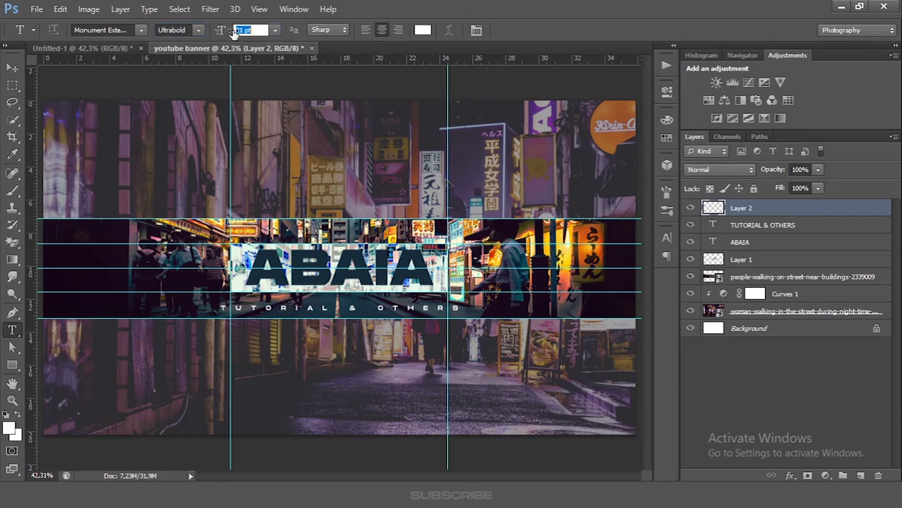
{"action": "left_click", "coordinate": [65, 247]}
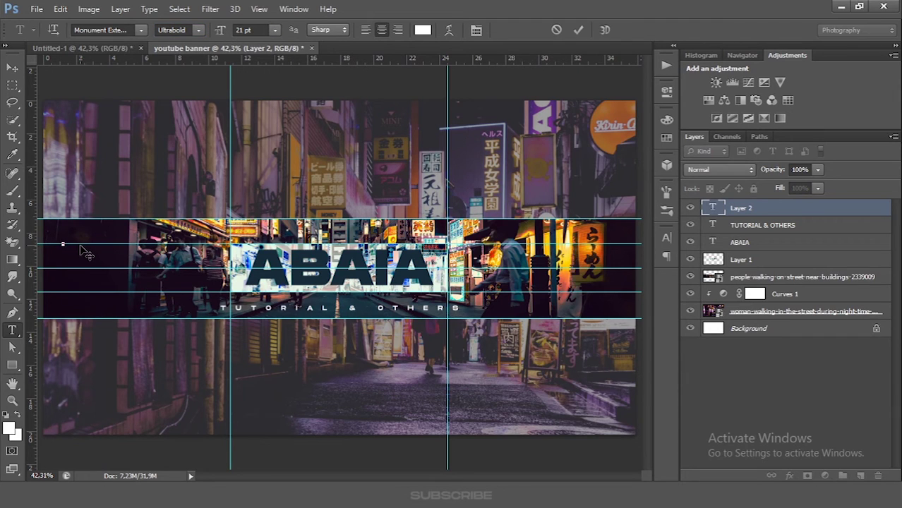
{"action": "type", "text": "01"}
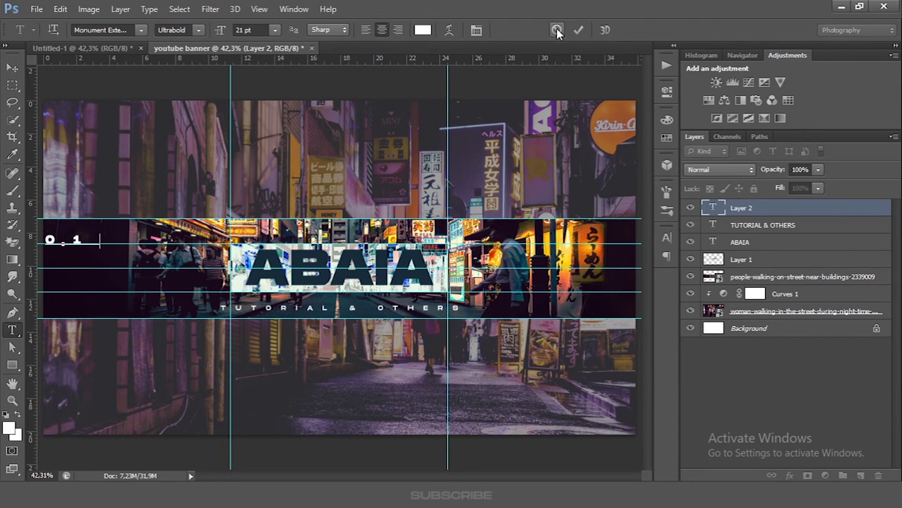
{"action": "left_click", "coordinate": [579, 30]}
Set the 01 text to tracking 0, 100% horizontal scale and 30 pt.
{"action": "double_click", "coordinate": [714, 209]}
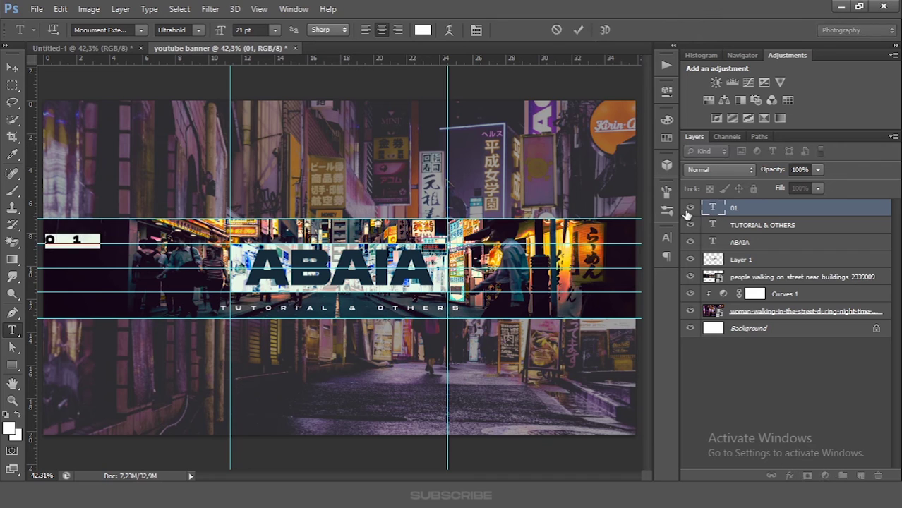
{"action": "left_click", "coordinate": [667, 237]}
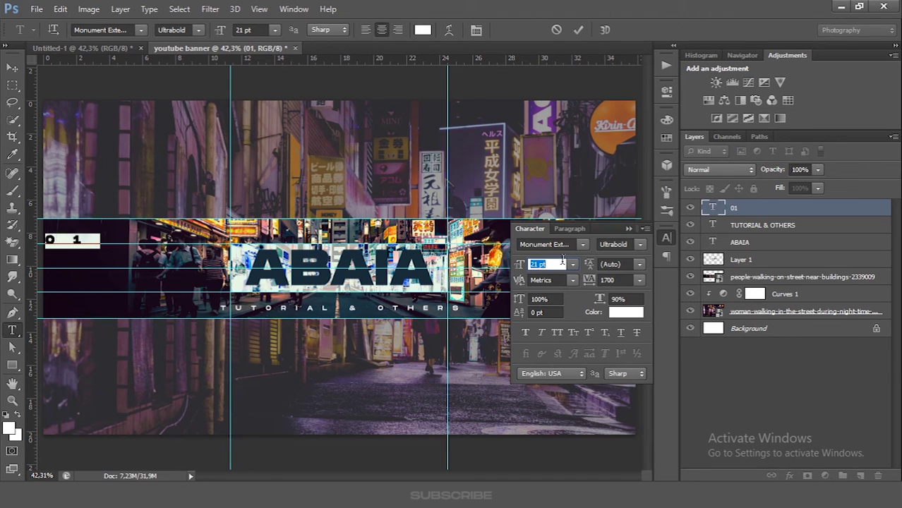
{"action": "left_click", "coordinate": [606, 280]}
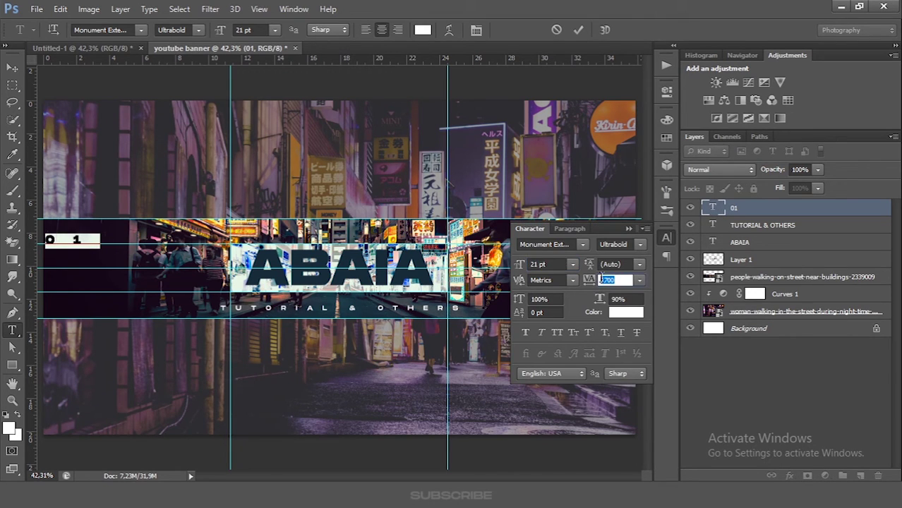
{"action": "type", "text": "0"}
{"action": "left_click", "coordinate": [602, 300]}
{"action": "type", "text": "100"}
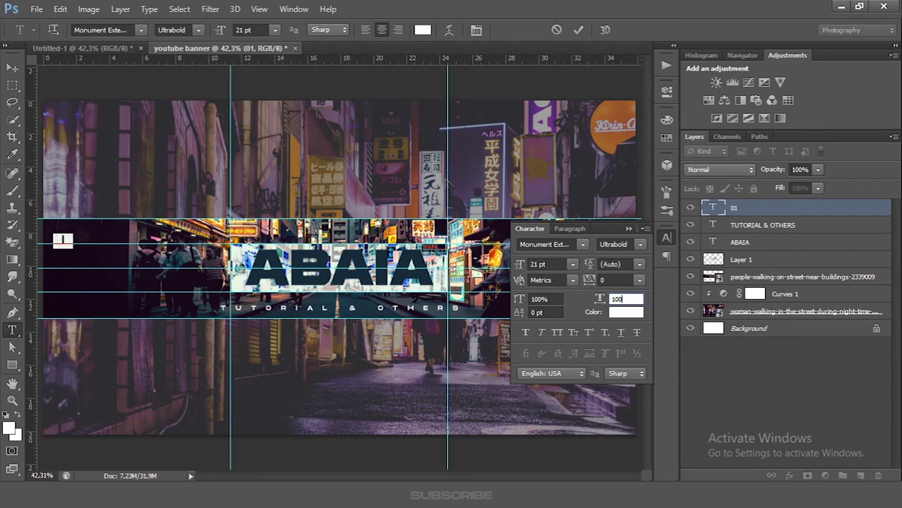
{"action": "left_click_drag", "start_coordinate": [521, 267], "coordinate": [525, 274]}
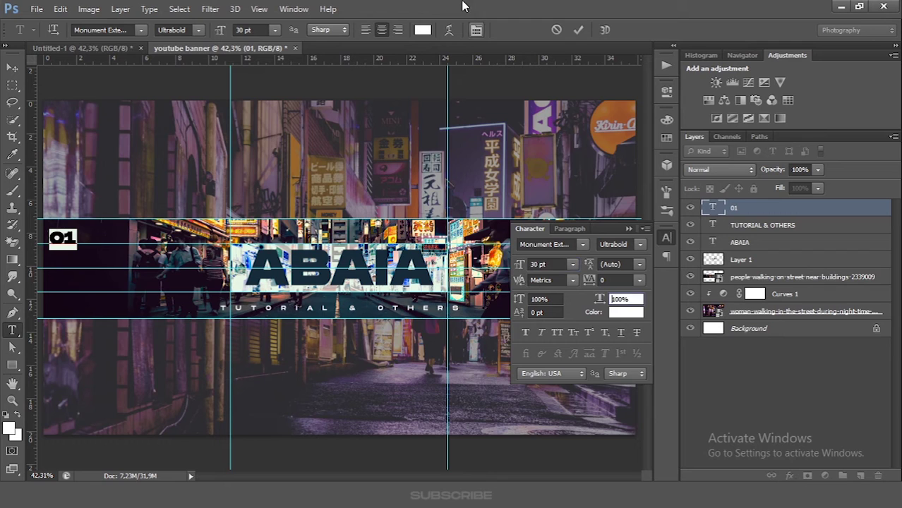
{"action": "left_click", "coordinate": [579, 29]}
Nudge the 01 label slightly to the right.
{"action": "left_click", "coordinate": [632, 229]}
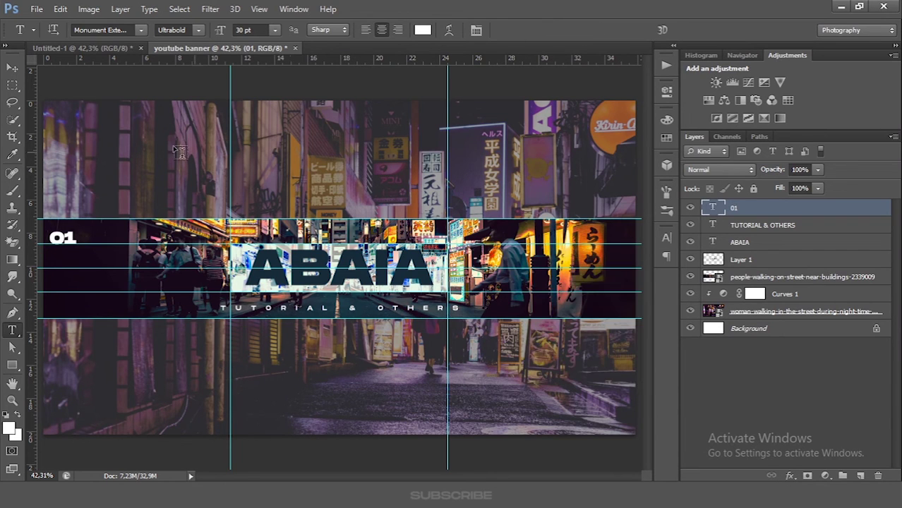
{"action": "left_click", "coordinate": [12, 68]}
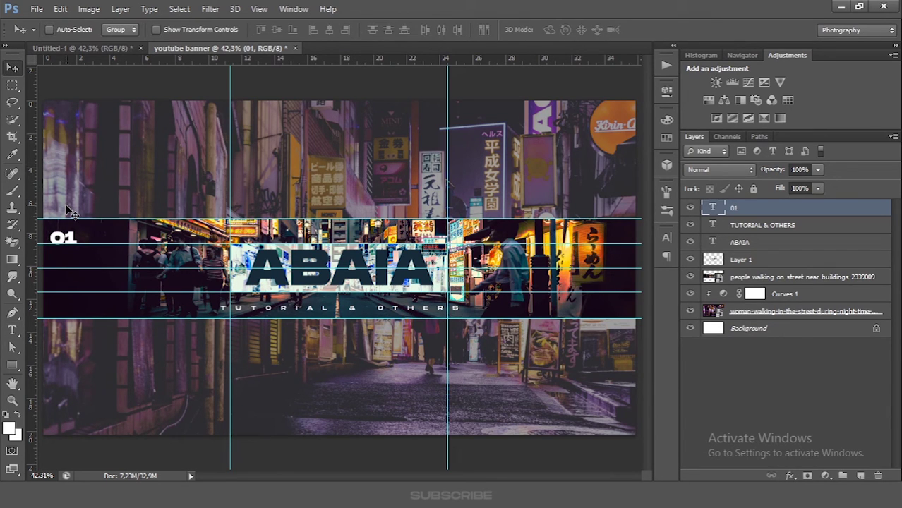
{"action": "key", "text": "Right"}
{"action": "key", "text": "Right"}
{"action": "key", "text": "Right"}
{"action": "key", "text": "Right"}
{"action": "key", "text": "Right"}
{"action": "key", "text": "Right"}
{"action": "key", "text": "Right"}
{"action": "key", "text": "Right"}
{"action": "key", "text": "Right"}
Make the 01 label hollow: 0% fill with a 3 px white outside stroke.
{"action": "double_click", "coordinate": [870, 211]}
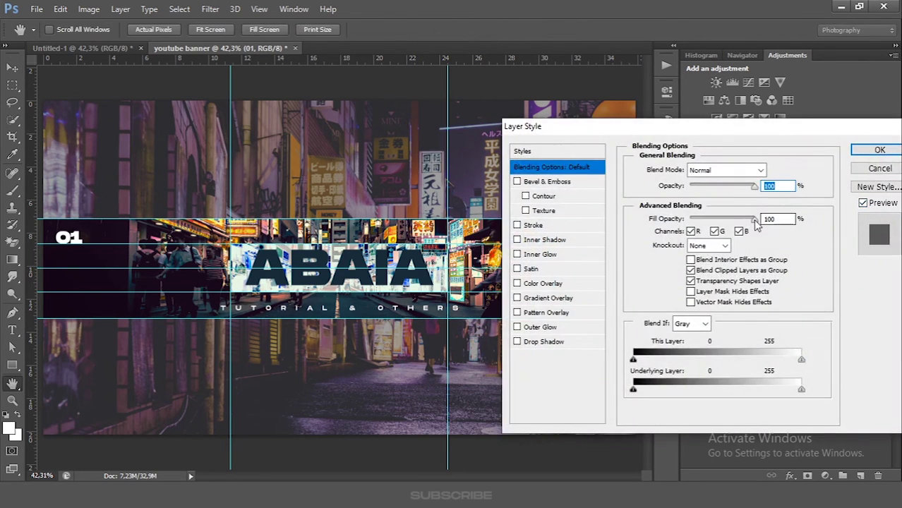
{"action": "left_click_drag", "start_coordinate": [754, 220], "coordinate": [689, 235]}
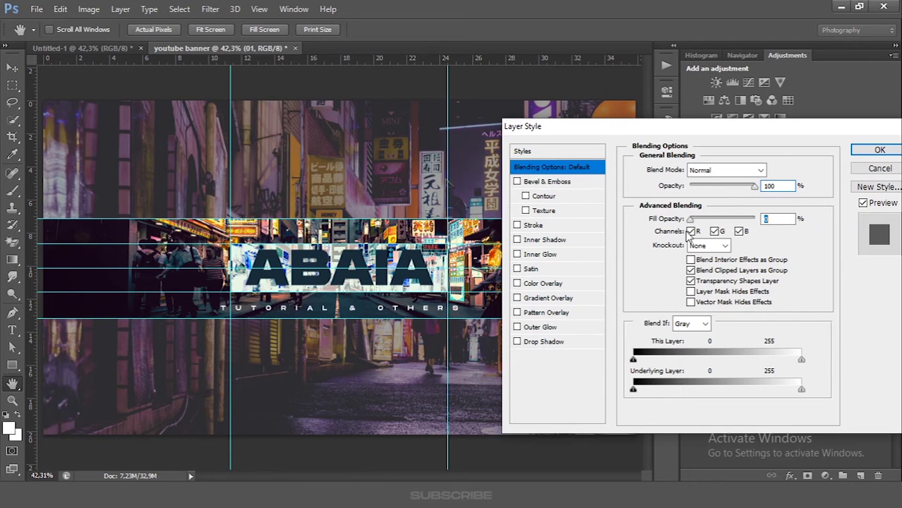
{"action": "left_click", "coordinate": [539, 226]}
{"action": "left_click", "coordinate": [657, 260]}
{"action": "left_click", "coordinate": [467, 115]}
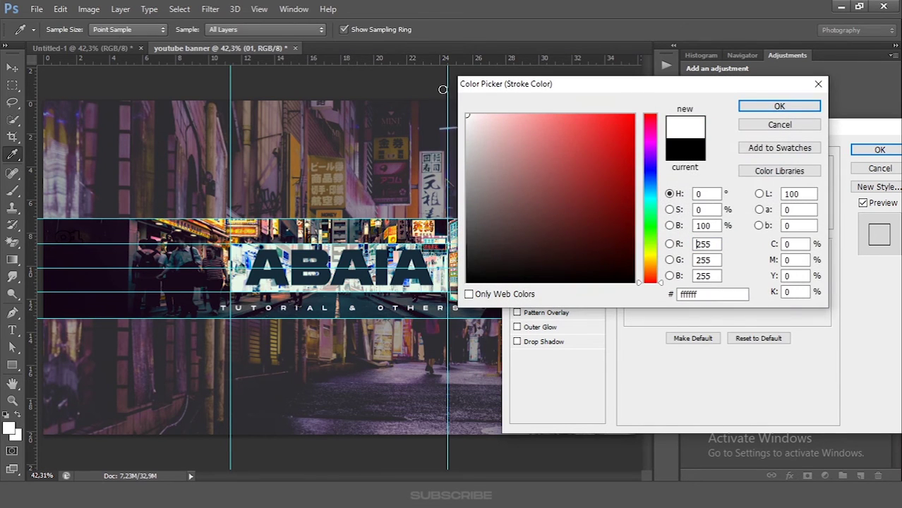
{"action": "type", "text": "4"}
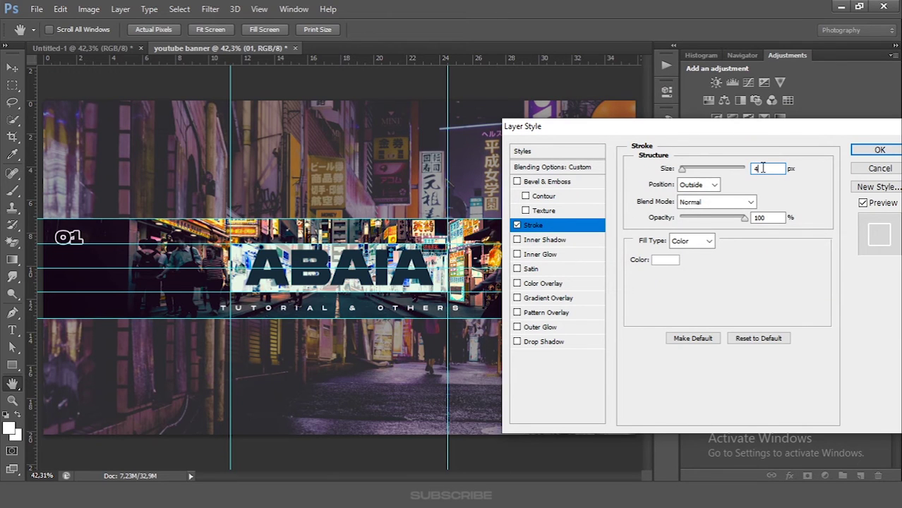
{"action": "type", "text": "3"}
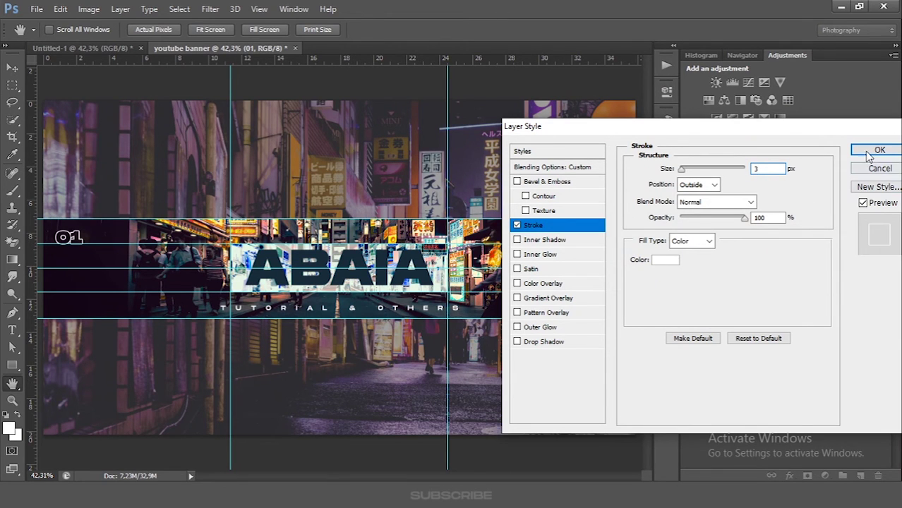
{"action": "left_click", "coordinate": [878, 150]}
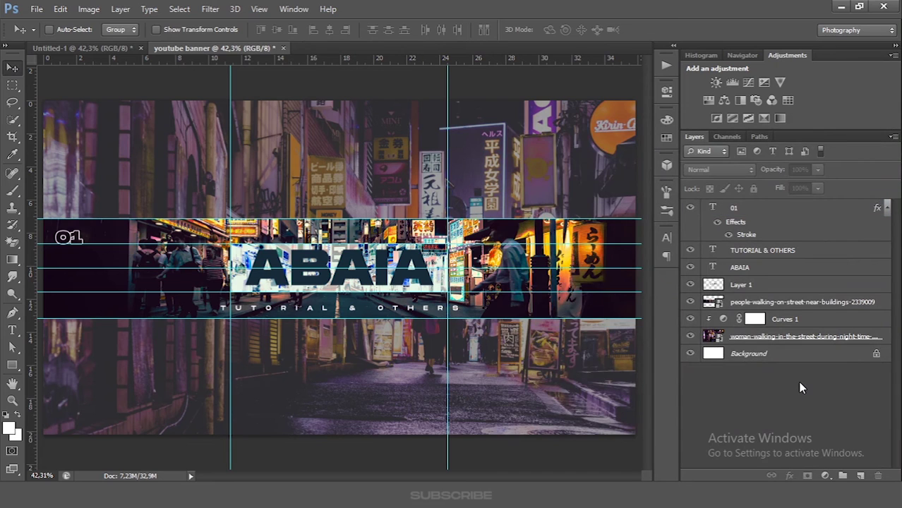
Give the people-walking photo a 75% drop shadow: angle 90°, distance 11, size 122.
{"action": "left_click", "coordinate": [798, 302]}
{"action": "double_click", "coordinate": [875, 303]}
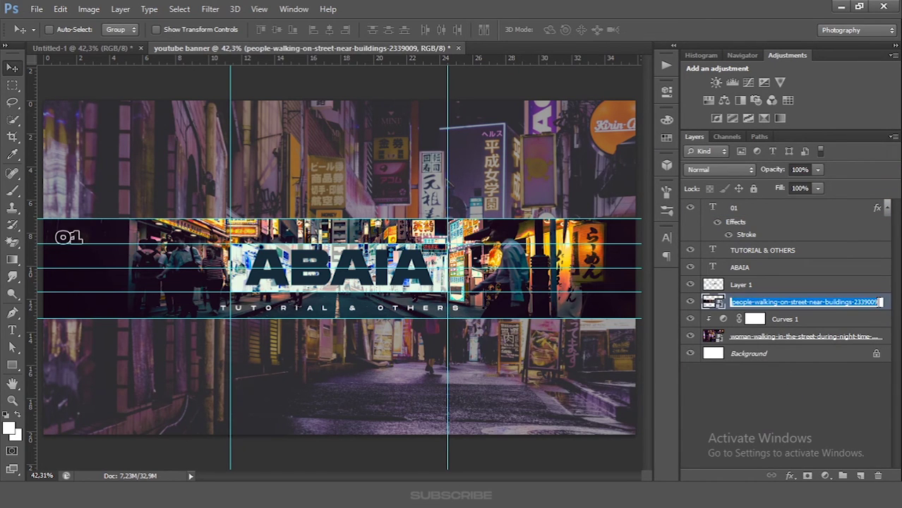
{"action": "left_click", "coordinate": [889, 303]}
{"action": "double_click", "coordinate": [889, 302]}
{"action": "left_click", "coordinate": [554, 343]}
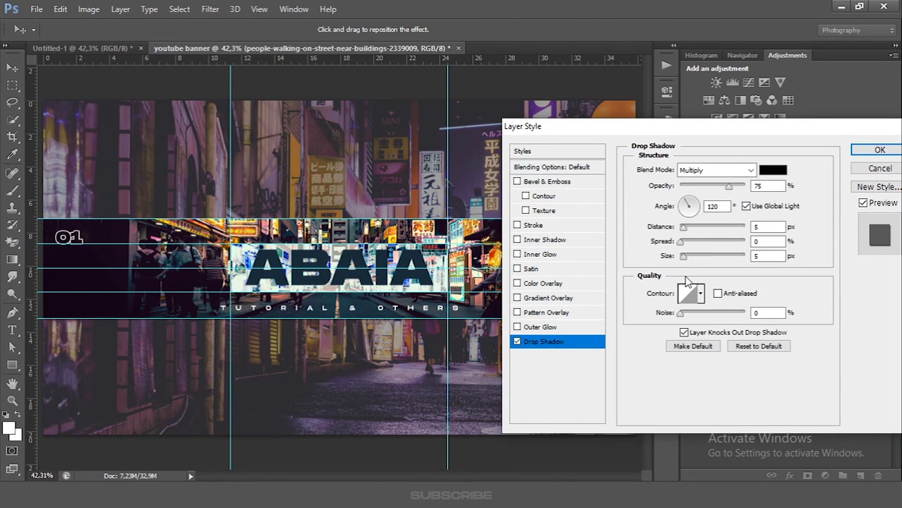
{"action": "left_click_drag", "start_coordinate": [684, 257], "coordinate": [698, 256]}
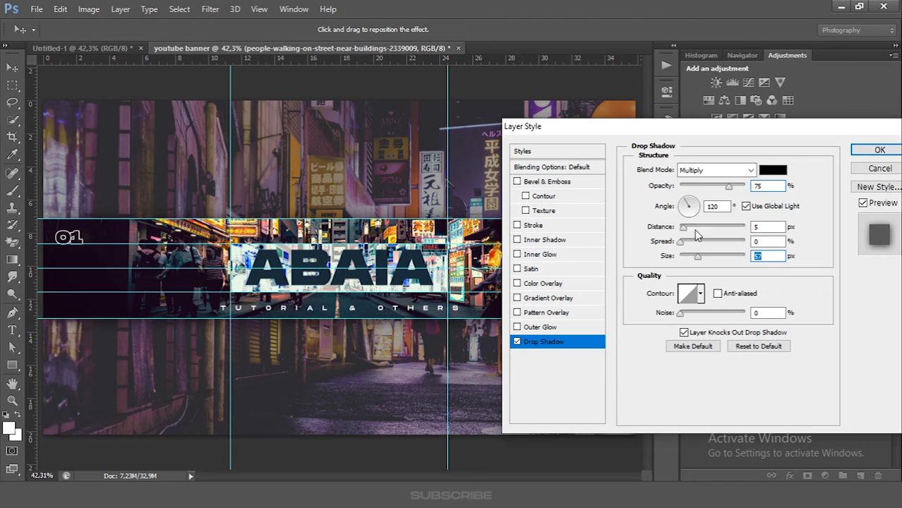
{"action": "left_click", "coordinate": [690, 202]}
{"action": "type", "text": "90"}
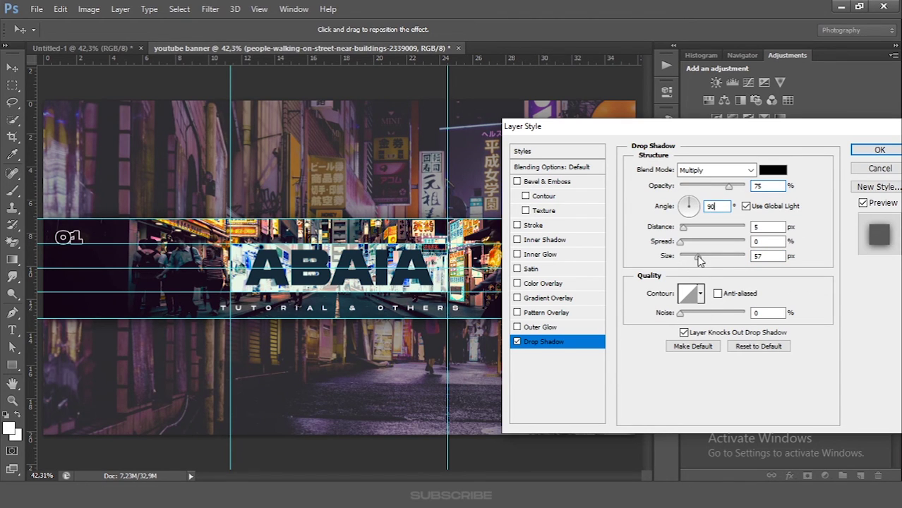
{"action": "left_click_drag", "start_coordinate": [698, 256], "coordinate": [704, 258]}
{"action": "mouse_move", "coordinate": [683, 227]}
{"action": "left_mouse_down"}
{"action": "mouse_move", "coordinate": [720, 268]}
{"action": "mouse_move", "coordinate": [710, 265]}
{"action": "left_mouse_up"}
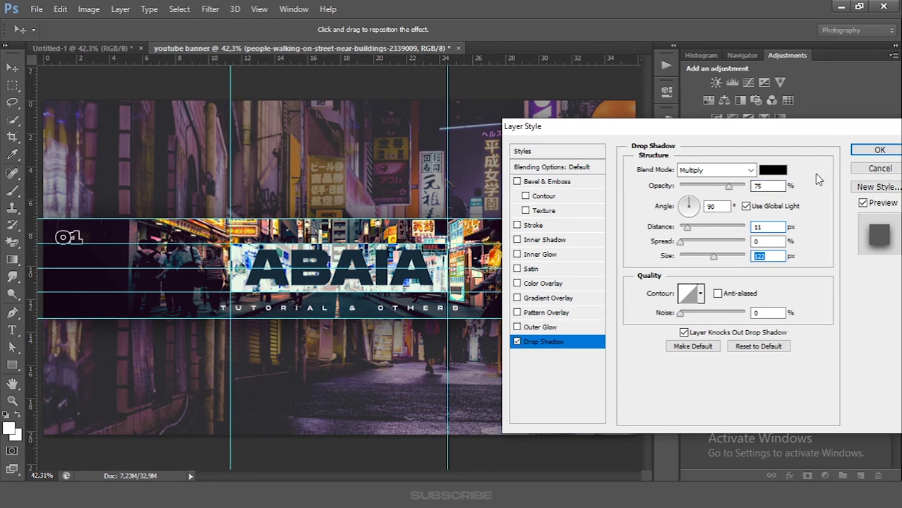
{"action": "left_click", "coordinate": [879, 150]}
{"action": "left_click", "coordinate": [839, 407]}
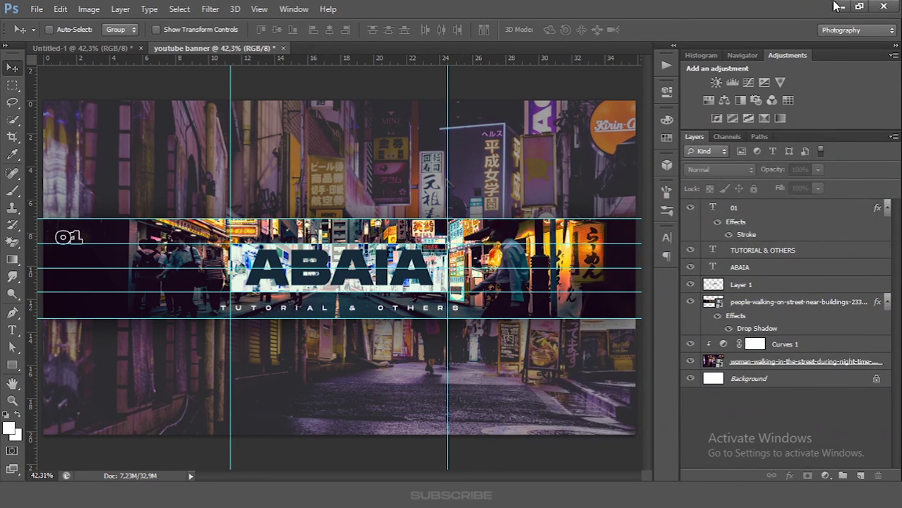
{"action": "left_click", "coordinate": [806, 209]}
Add a new Layer 2 and select the Brush tool with the X-shaped preset.
{"action": "left_click", "coordinate": [861, 476]}
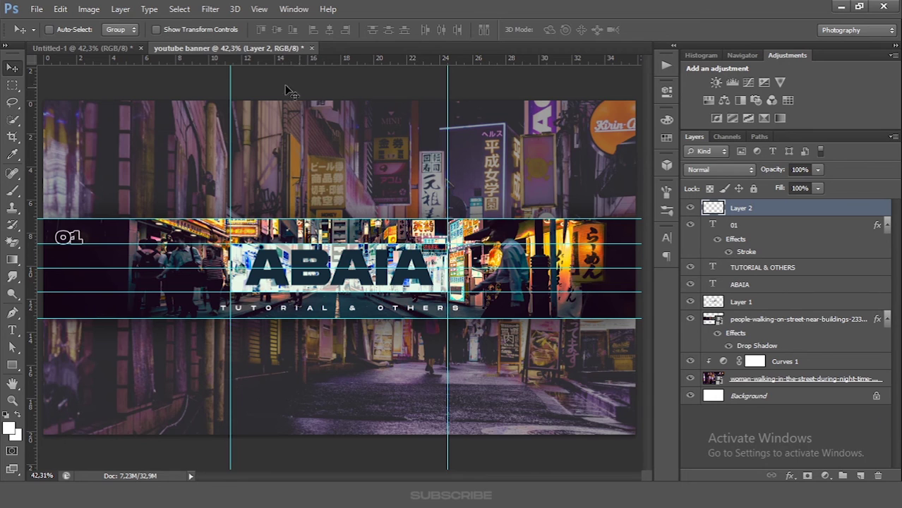
{"action": "left_click", "coordinate": [14, 192]}
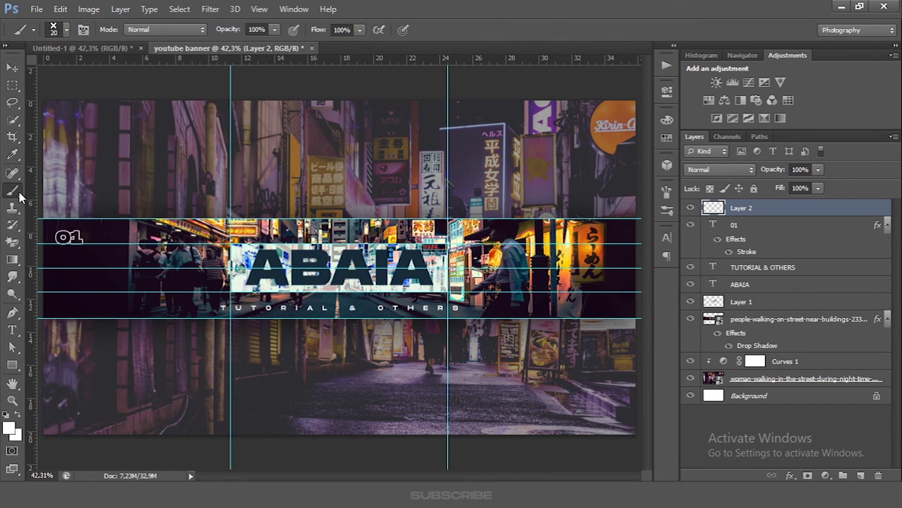
{"action": "left_click", "coordinate": [69, 33]}
{"action": "left_click", "coordinate": [68, 234]}
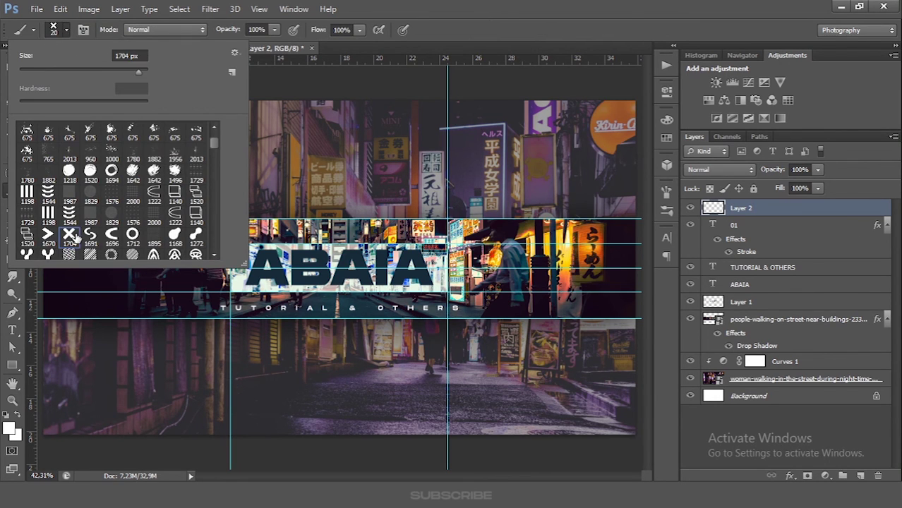
{"action": "key", "text": "Escape"}
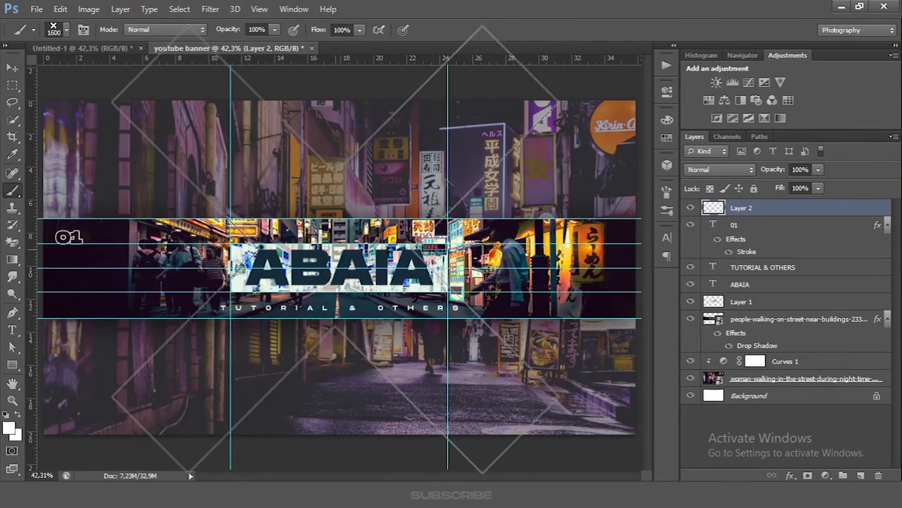
Shrink the X brush and stamp small white X marks across the banner.
{"action": "key", "text": "bracketleft"}
{"action": "key", "text": "bracketleft"}
{"action": "key", "text": "bracketleft"}
{"action": "key", "text": "bracketleft"}
{"action": "key", "text": "bracketleft"}
{"action": "key", "text": "bracketleft"}
{"action": "key", "text": "bracketleft"}
{"action": "key", "text": "bracketleft"}
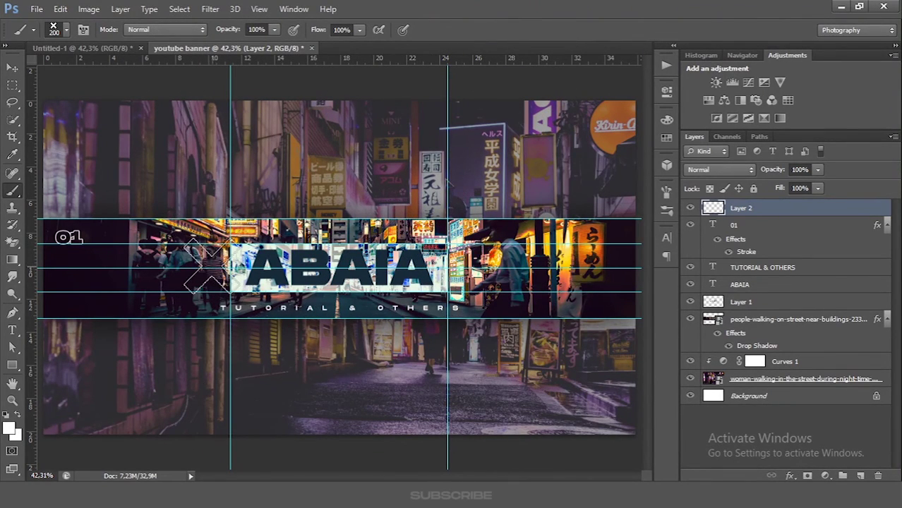
{"action": "key", "text": "bracketleft"}
{"action": "key", "text": "bracketleft"}
{"action": "key", "text": "bracketleft"}
{"action": "key", "text": "bracketleft"}
{"action": "key", "text": "bracketleft"}
{"action": "key", "text": "bracketleft"}
{"action": "key", "text": "bracketleft"}
{"action": "key", "text": "bracketleft"}
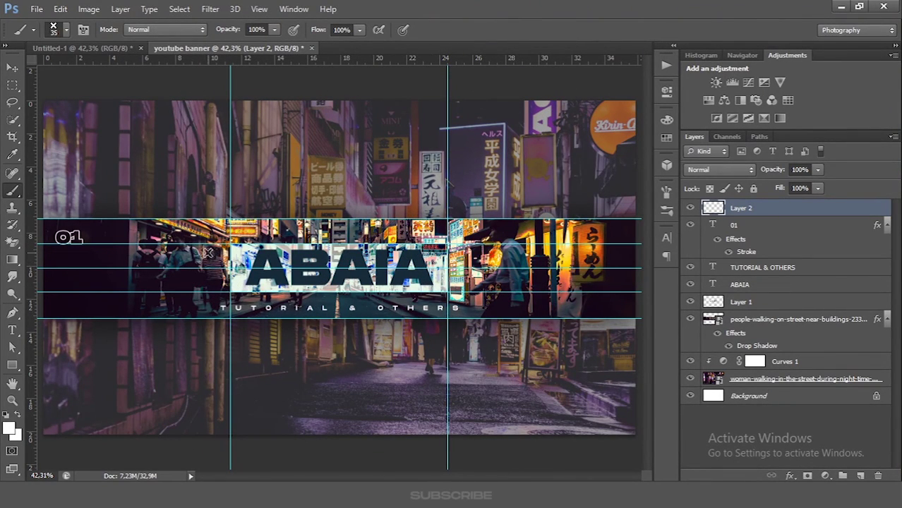
{"action": "key", "text": "bracketleft"}
{"action": "key", "text": "bracketleft"}
{"action": "left_click", "coordinate": [503, 284]}
{"action": "key", "text": "bracketright"}
{"action": "key", "text": "bracketleft"}
{"action": "key", "text": "bracketleft"}
Clear all cyan guides from the document via View > Clear Guides.
{"action": "left_click", "coordinate": [11, 67]}
{"action": "left_click", "coordinate": [259, 8]}
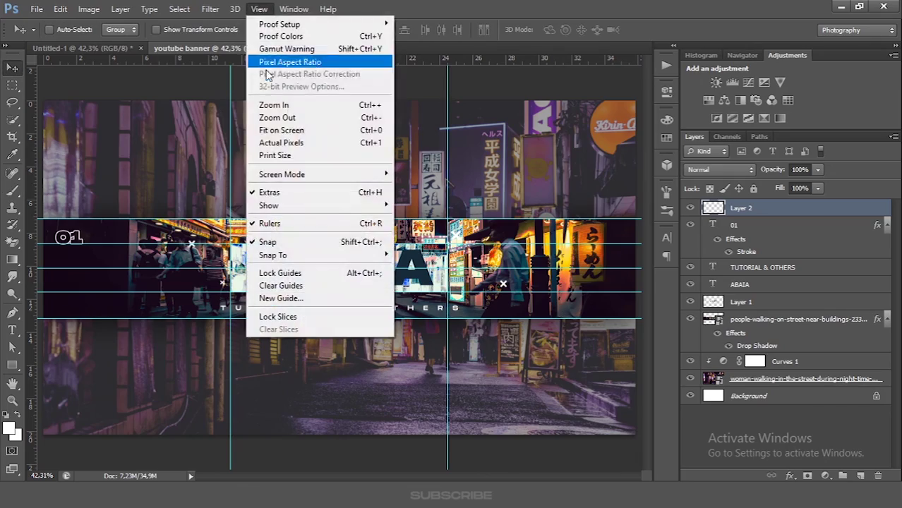
{"action": "left_click", "coordinate": [282, 285]}
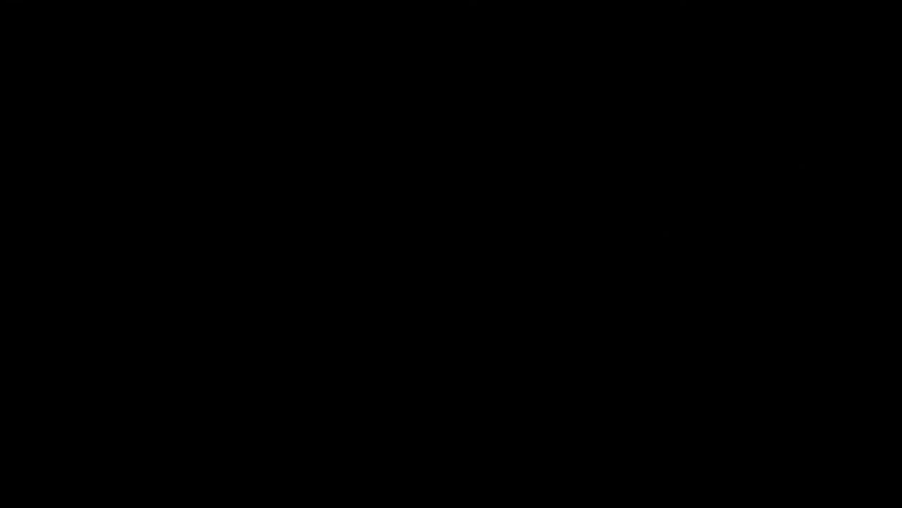